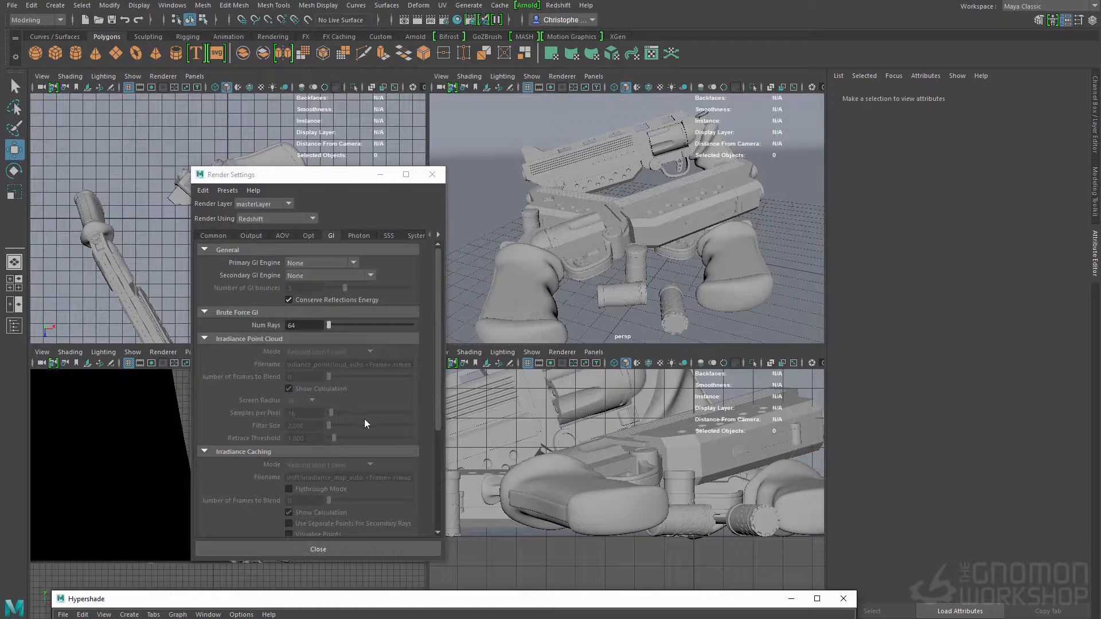
Step: Examine the guuny material, the gun objects assigned to it, and the background plane's material
left_click_drag(347, 601, 392, 490)
left_click(172, 551)
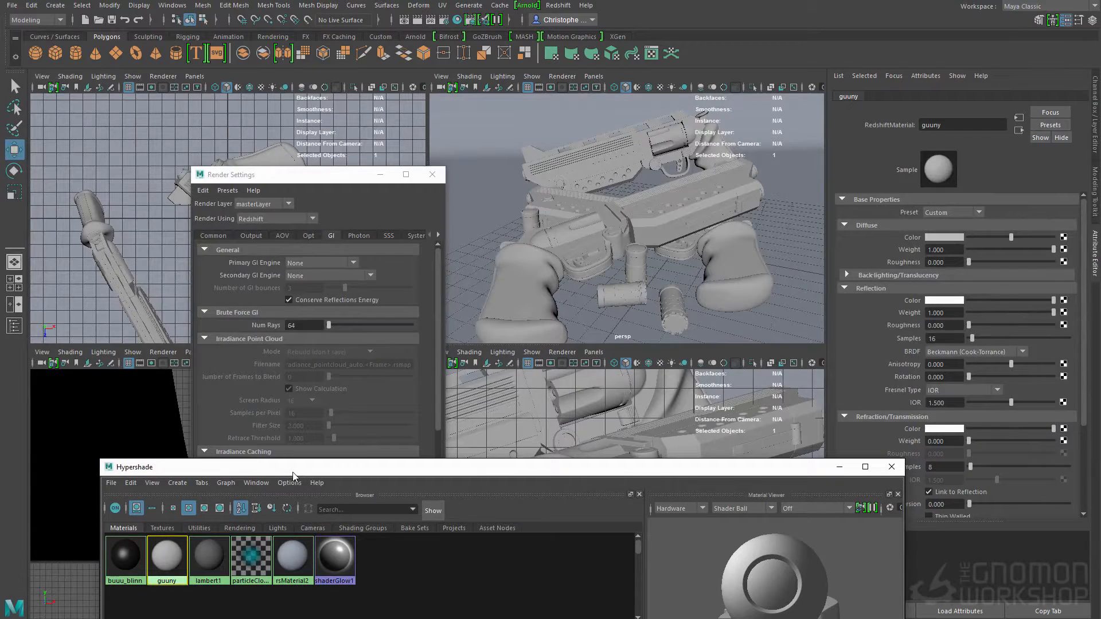
right_click_drag(176, 540, 242, 543)
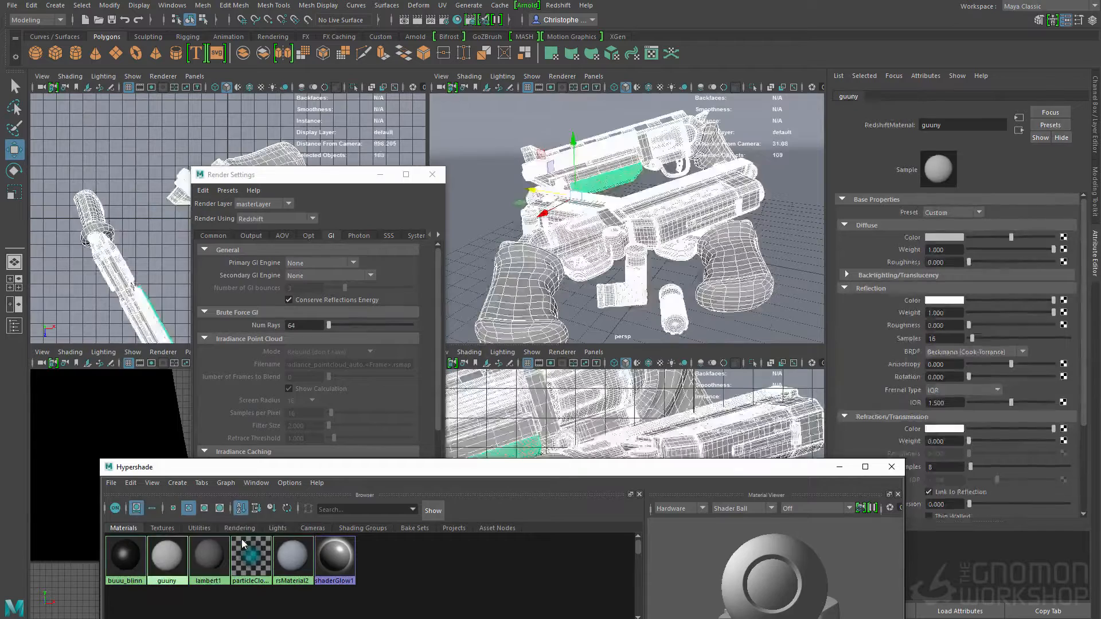
left_click(501, 159)
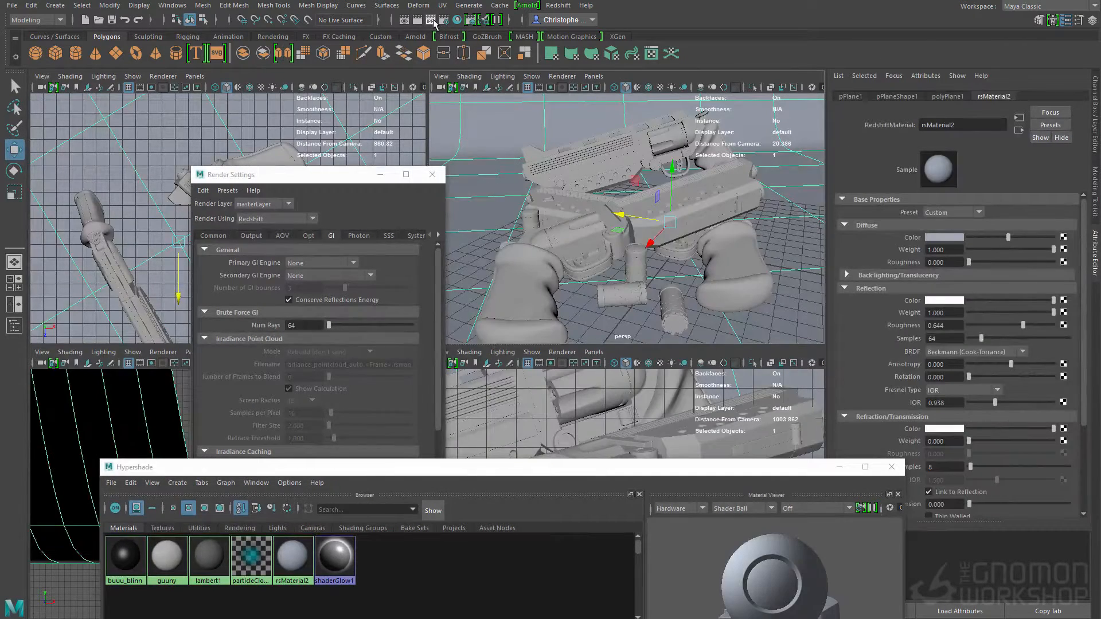
Step: Preview the guns with an IPR render, and start a full render of the perspective view
left_click(432, 21)
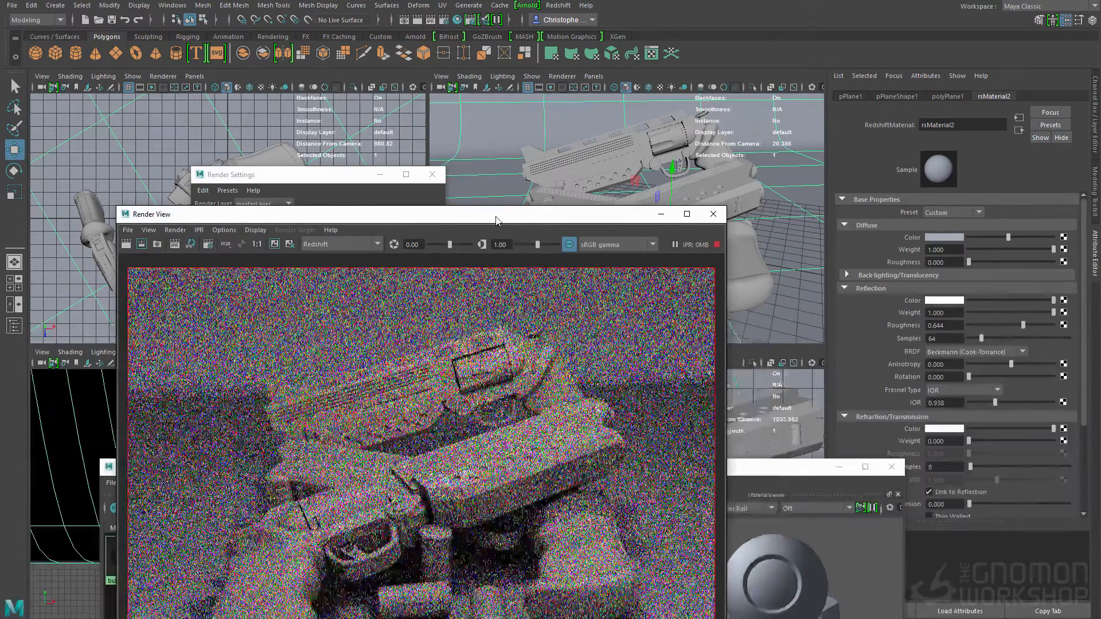
left_click_drag(496, 222, 526, 64)
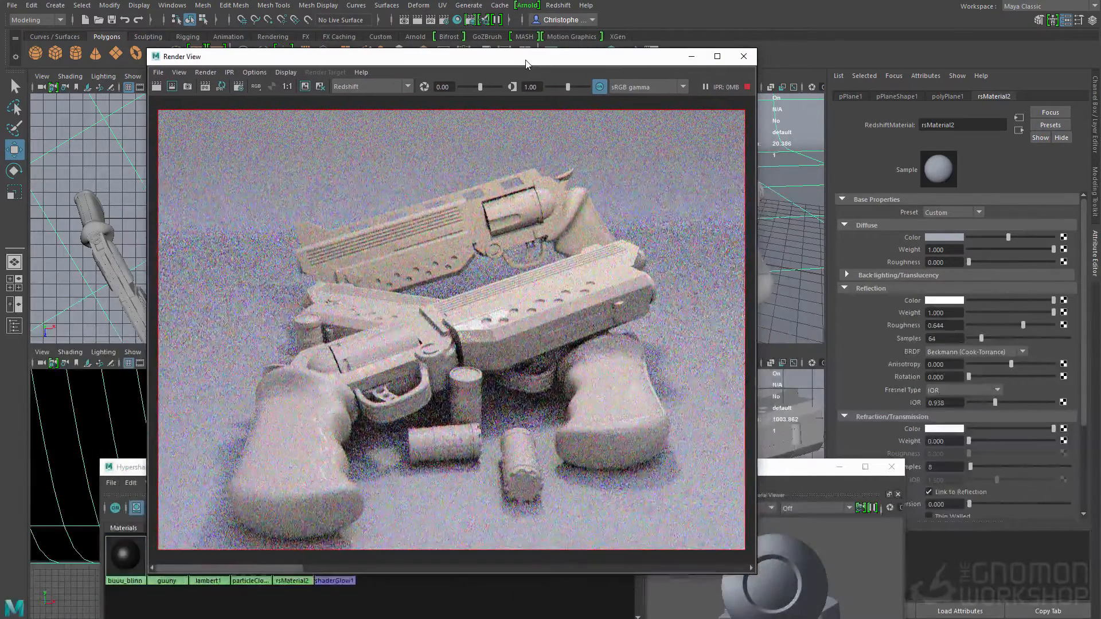
left_click(155, 87)
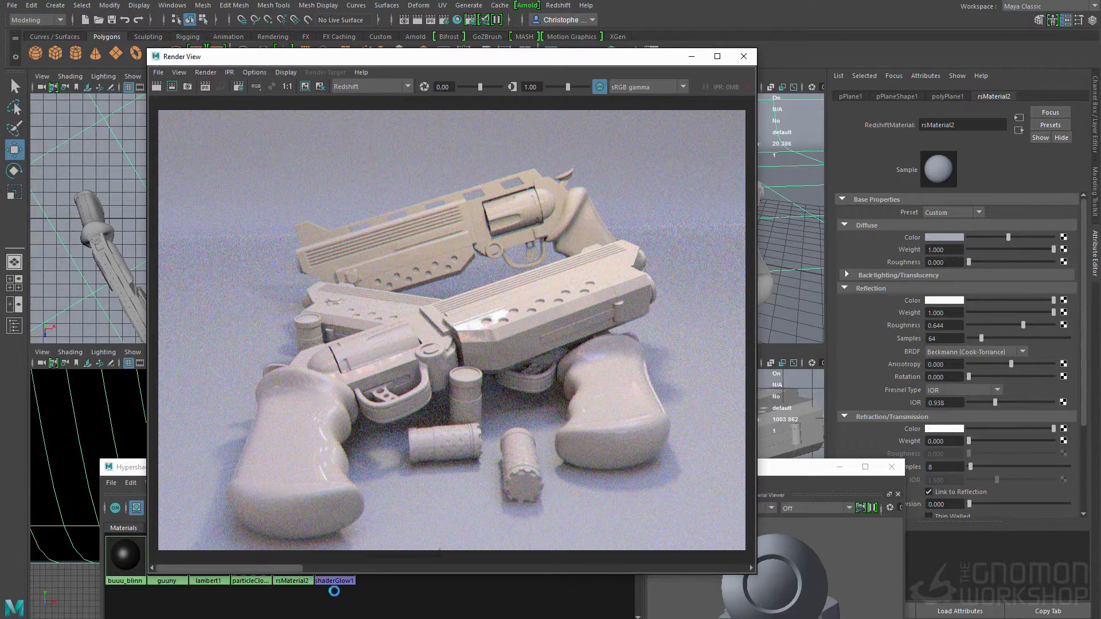
Step: Set the guuny material's reflection Fresnel type to Metalness and check its BRDF options
left_click(352, 611)
left_click_drag(360, 470, 572, 327)
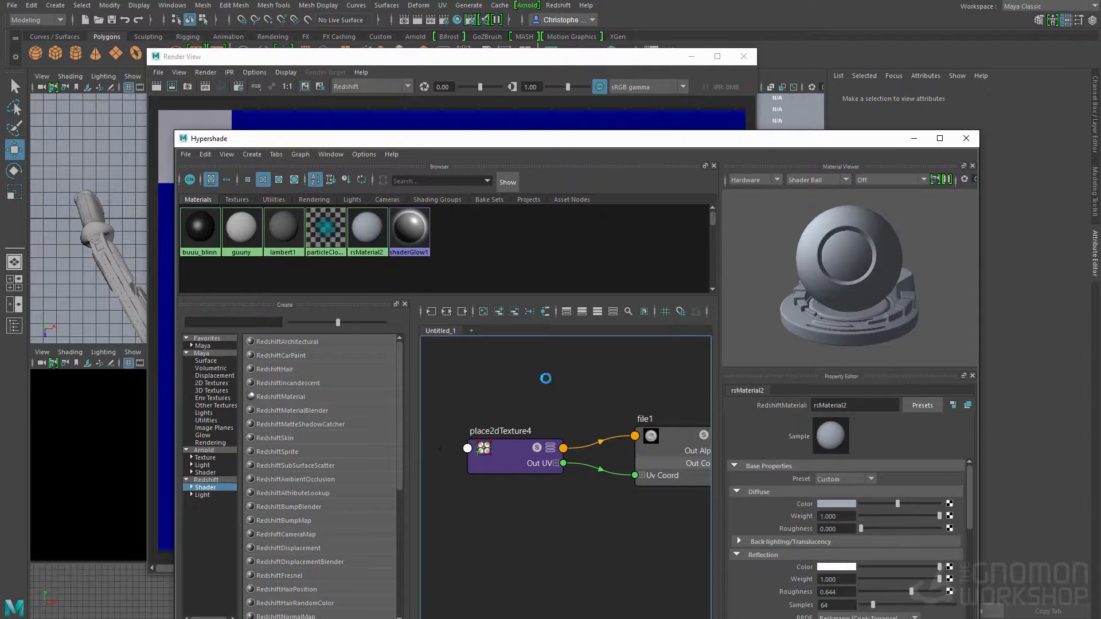
left_click(242, 229)
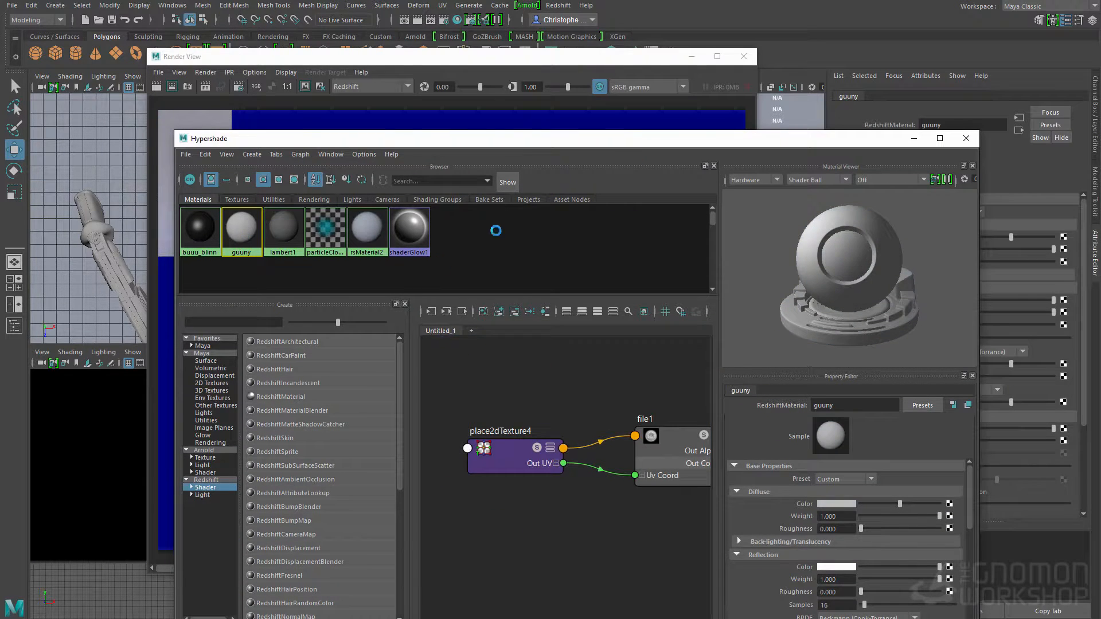
left_click_drag(558, 143, 408, 110)
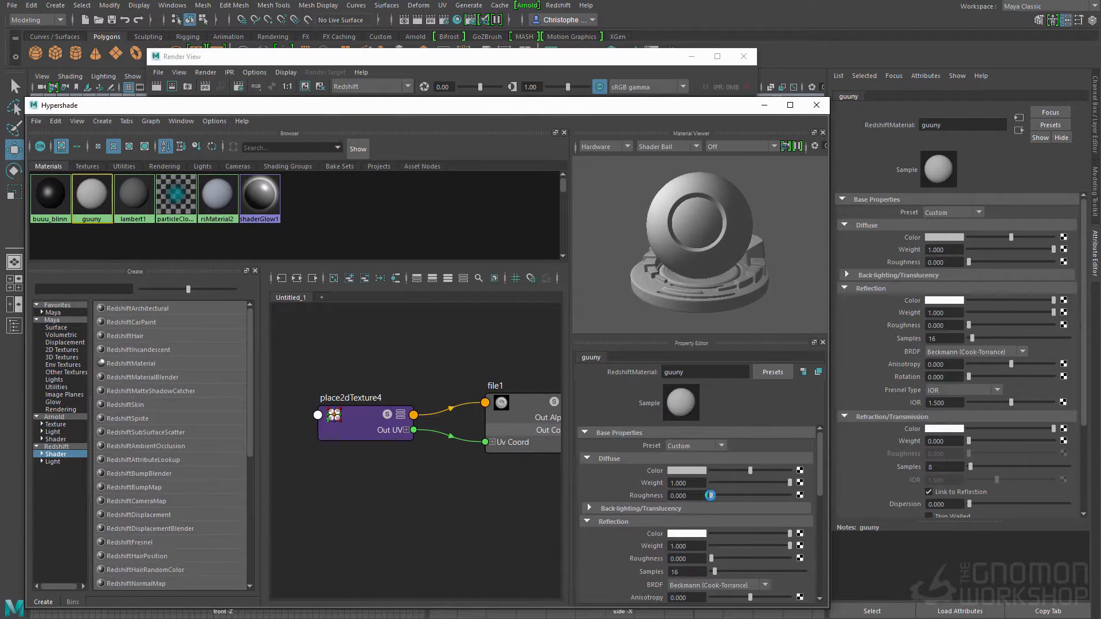
scroll(642, 493, "down", 2)
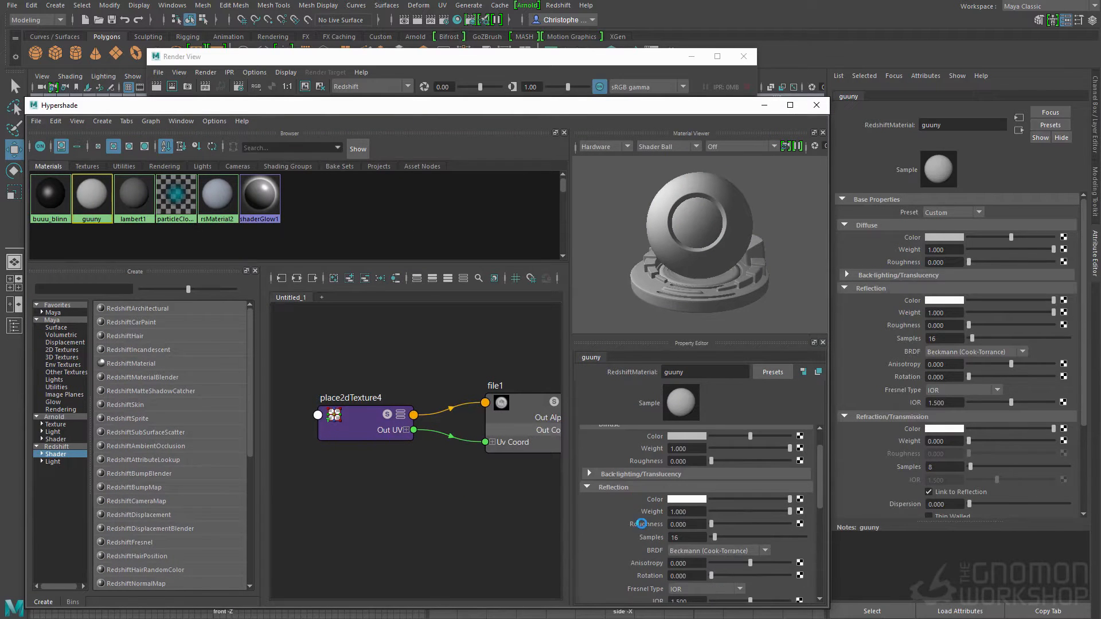
scroll(637, 487, "down", 3)
left_click(690, 517)
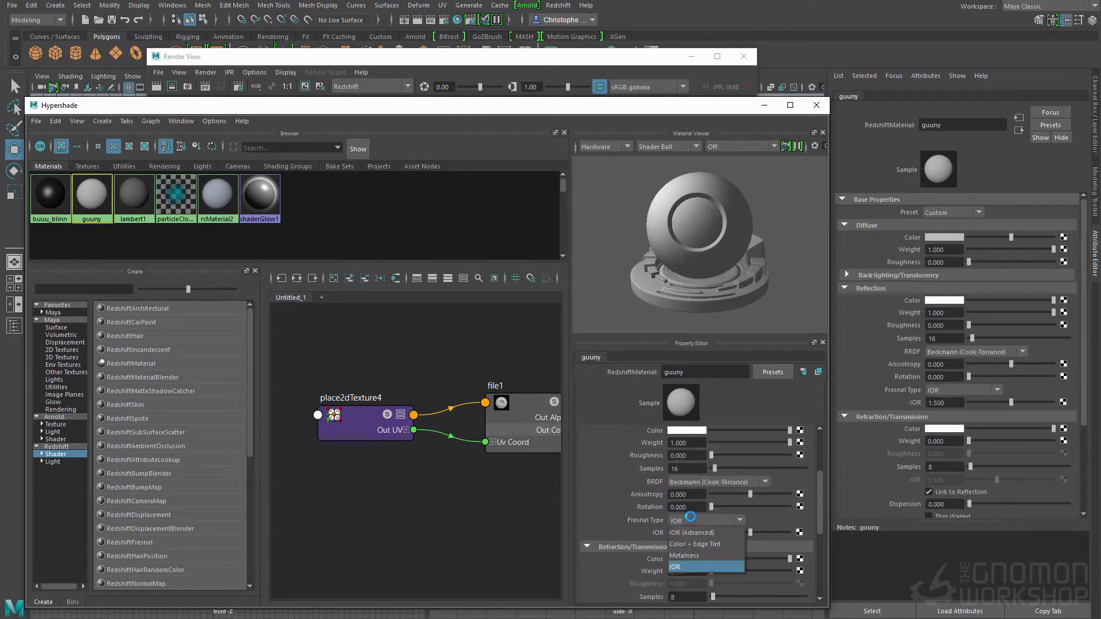
left_click(684, 555)
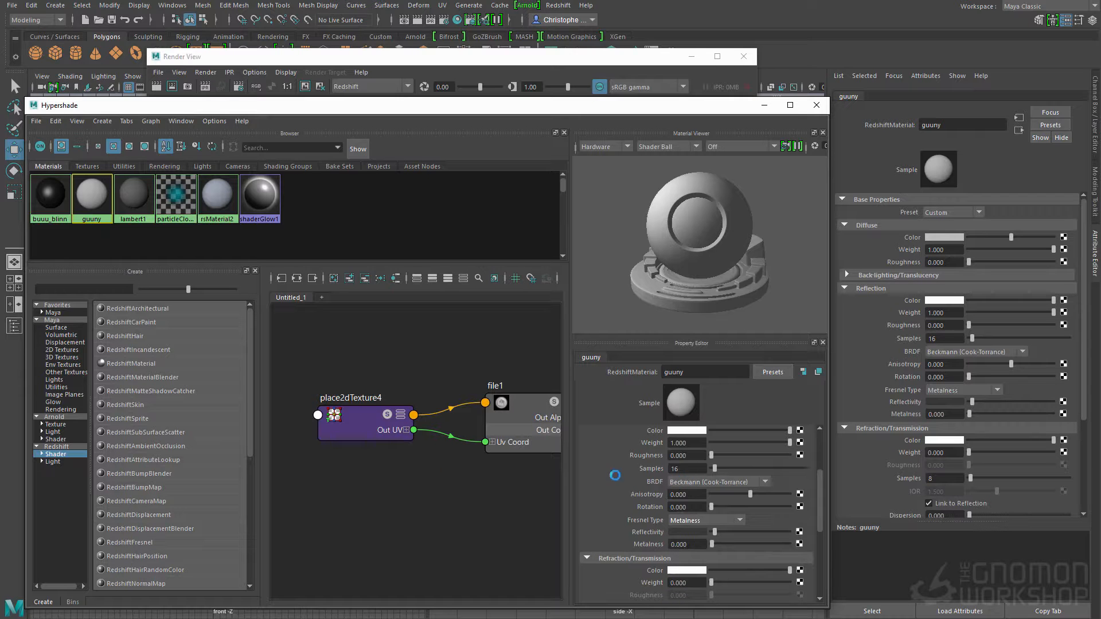
left_click(680, 483)
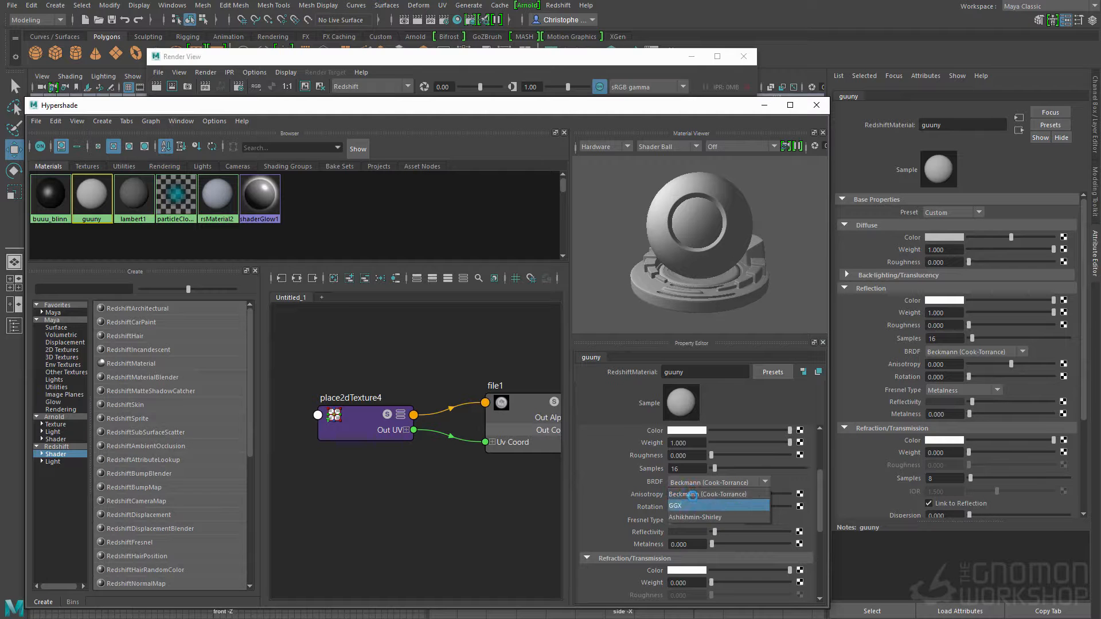
Step: Review the rendered guns and the settings of the Redshift physical light
left_click(503, 62)
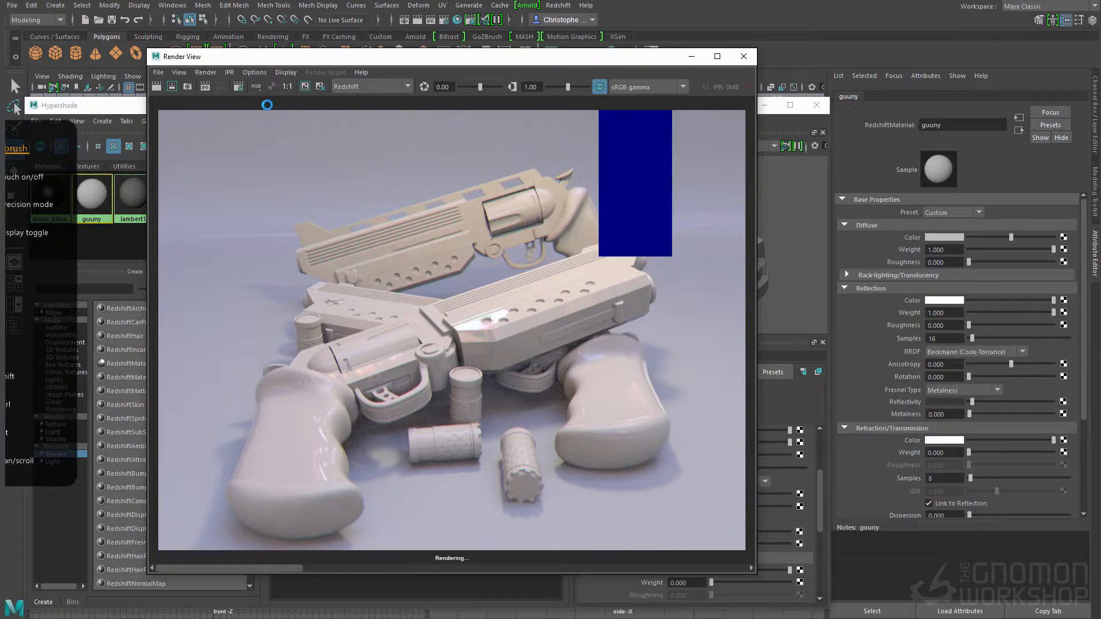
left_click(126, 101)
left_click(202, 167)
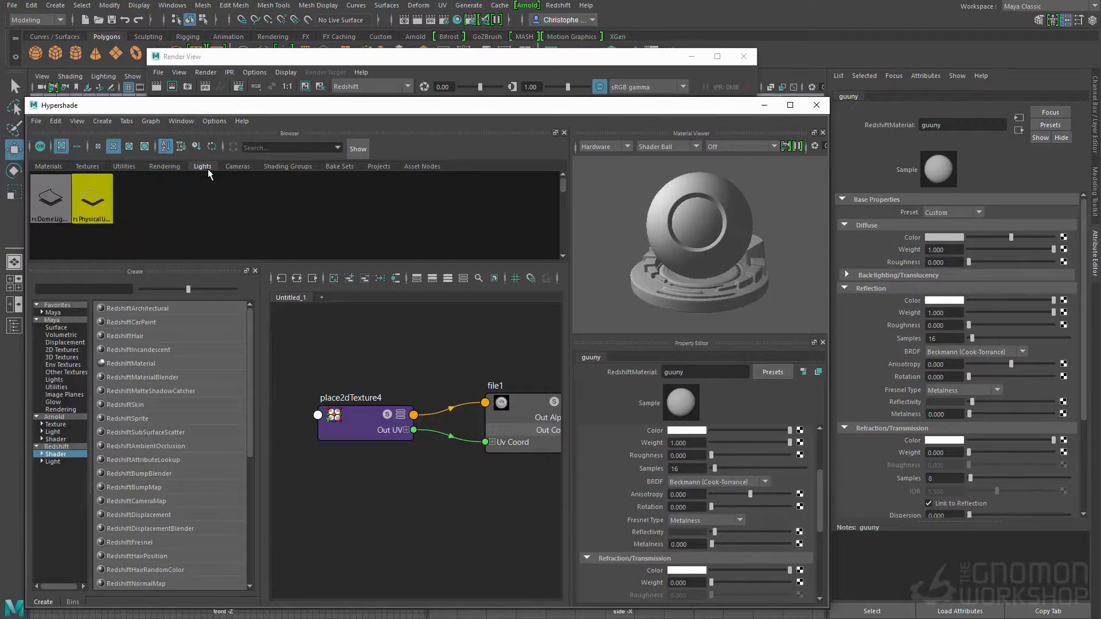
left_click(86, 203)
left_click_drag(530, 61, 480, 47)
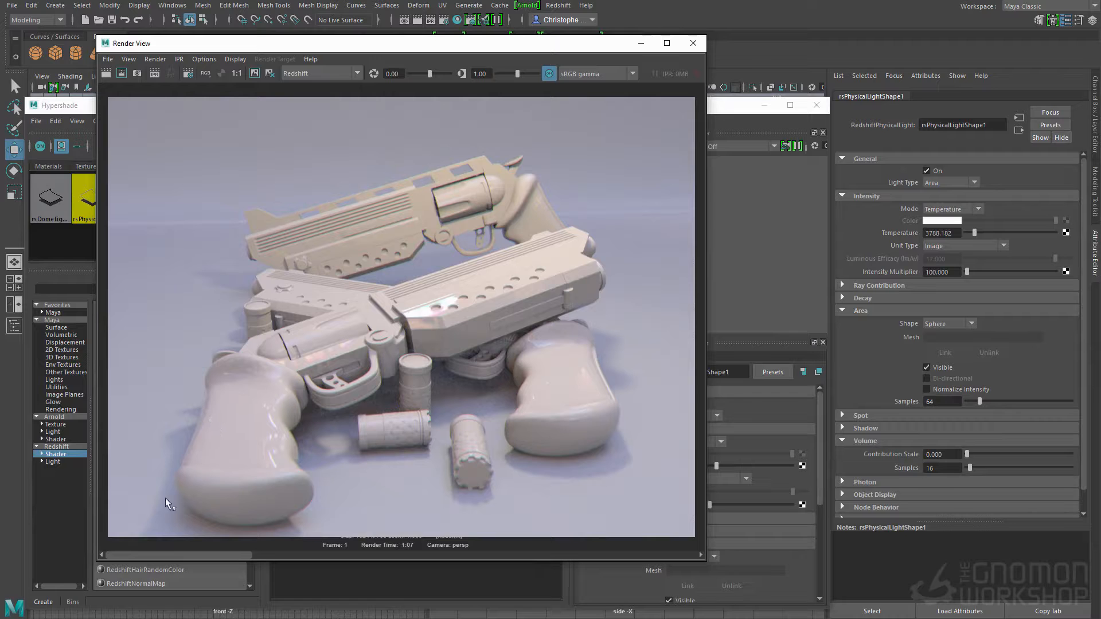
left_click(763, 226)
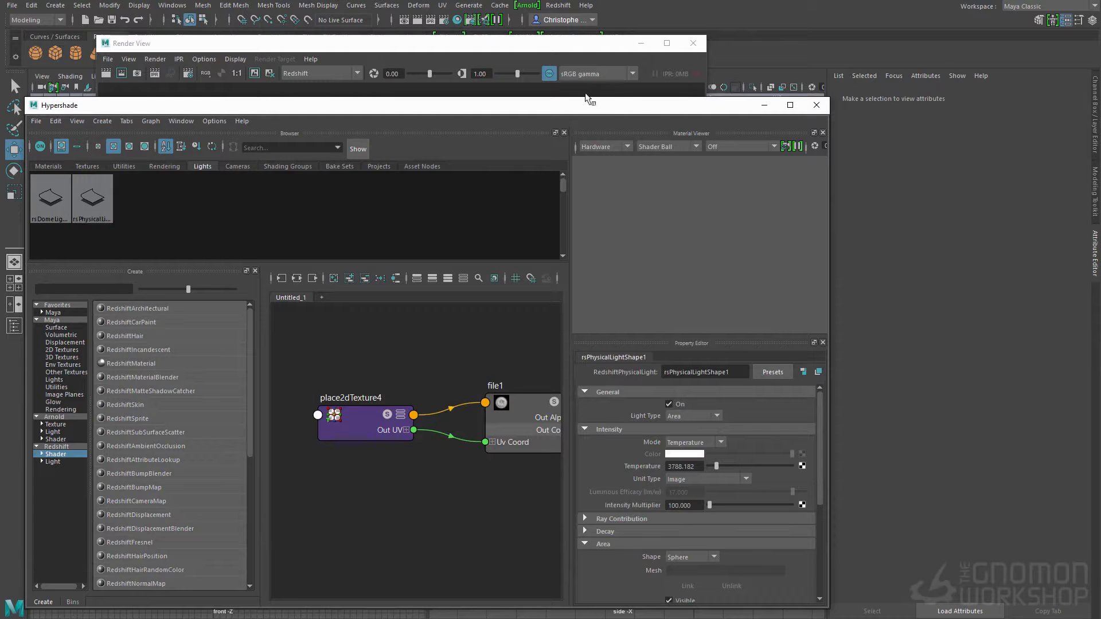
left_click_drag(585, 107, 616, 400)
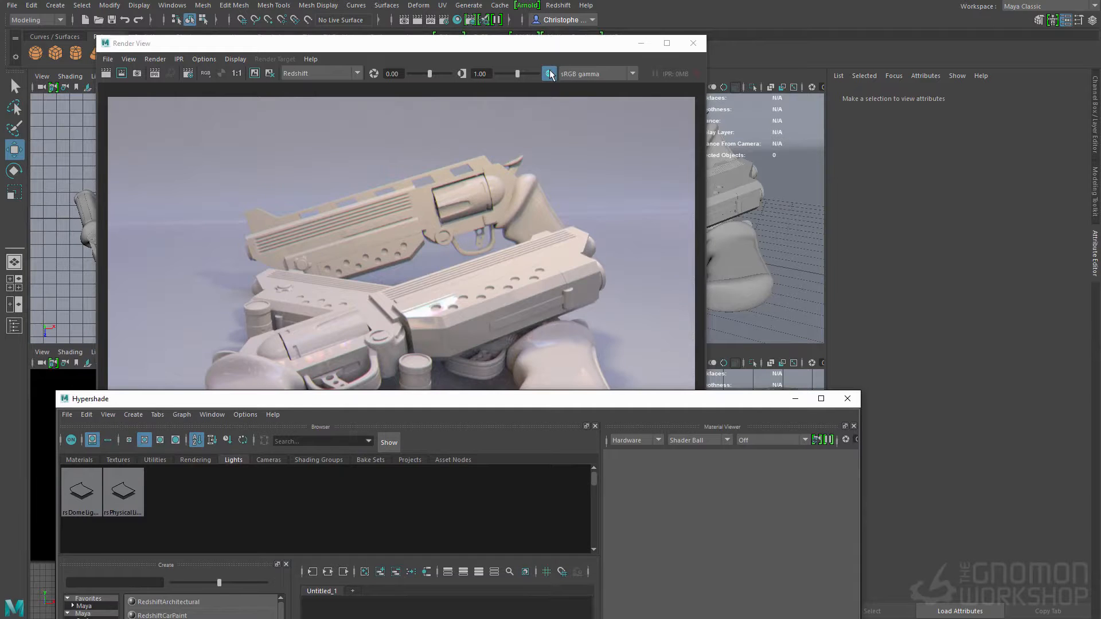
Step: Compare the render with and without color management, and set its view transform to Raw
left_click(549, 75)
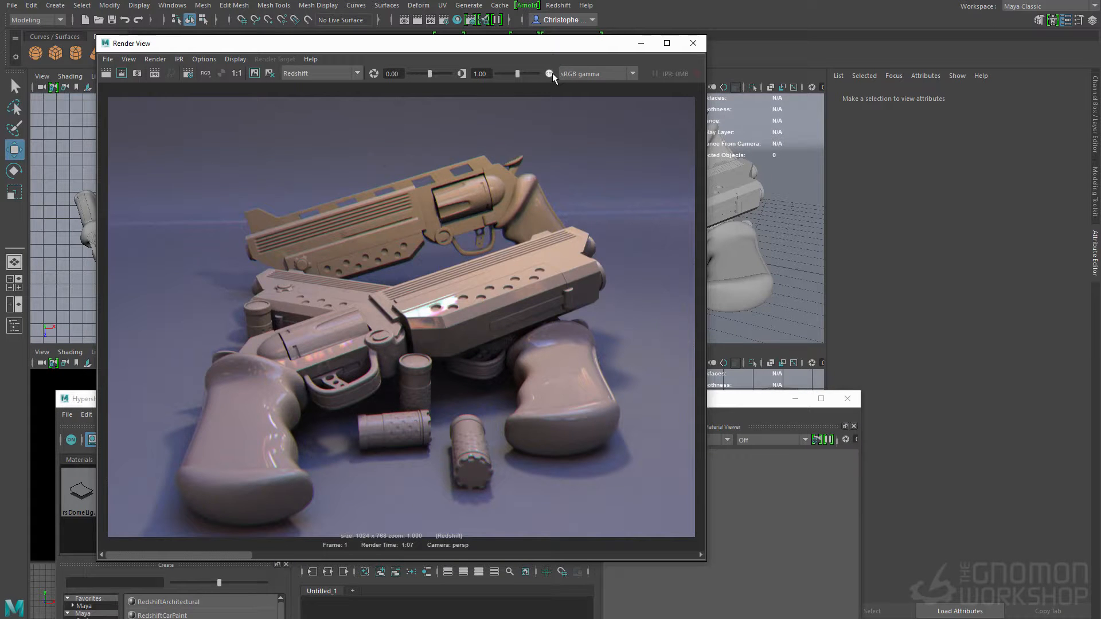
left_click(548, 73)
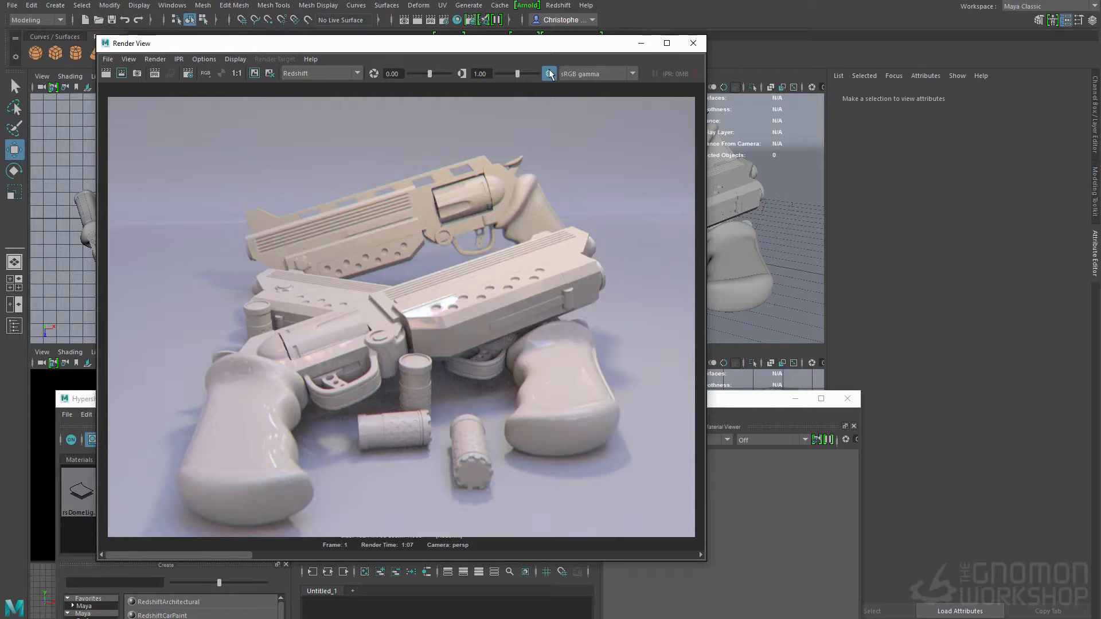
left_click(586, 74)
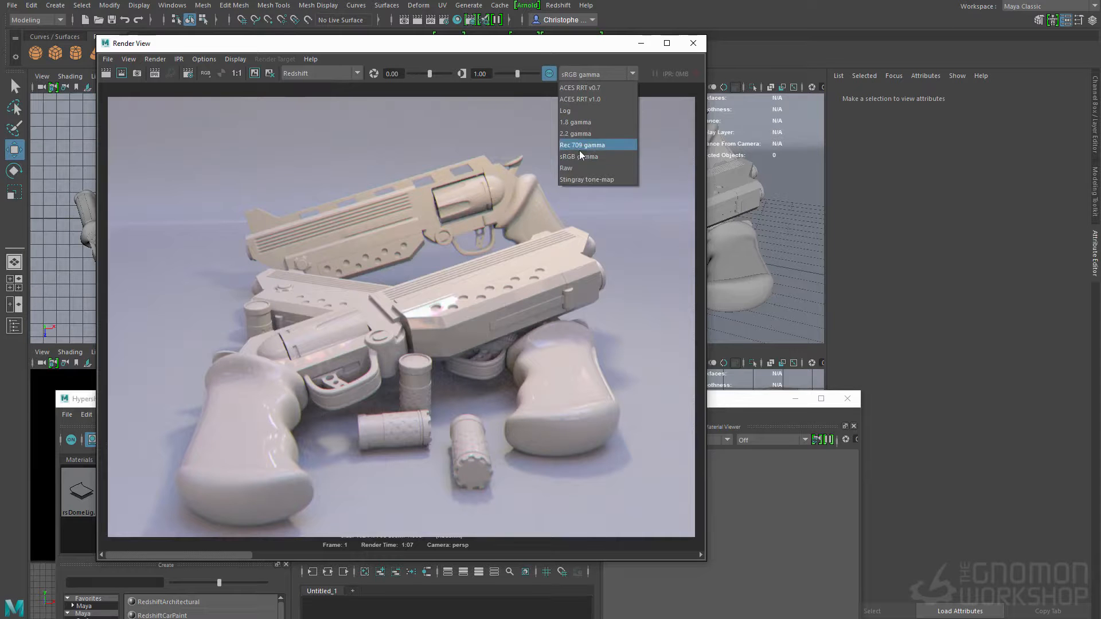
left_click(573, 167)
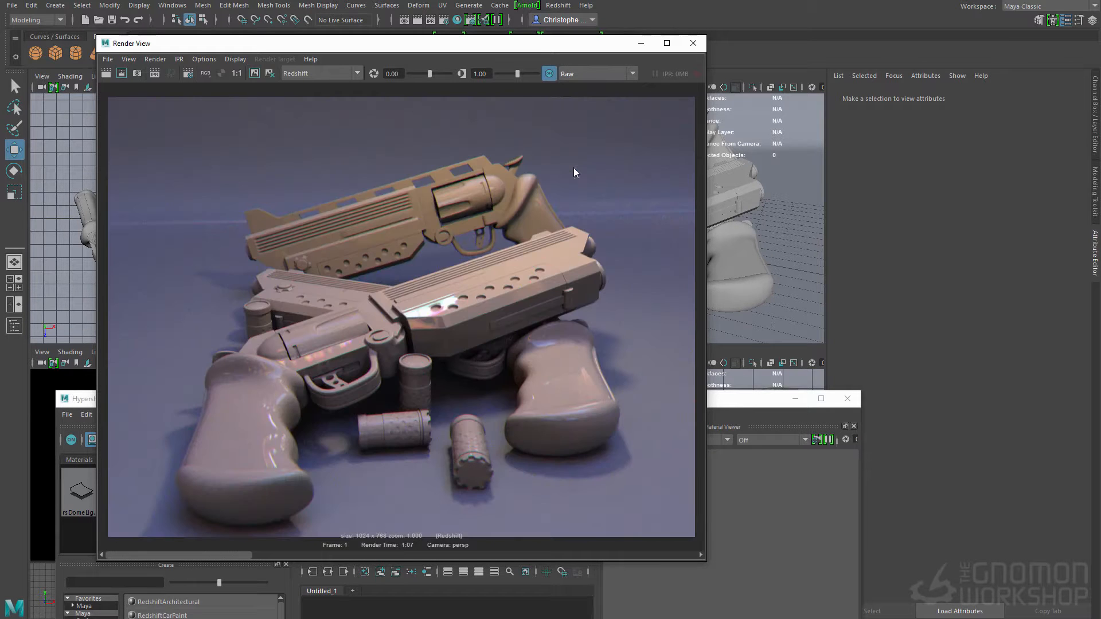
Step: Compare the render under the 1.8 gamma and 2.2 gamma view transforms, and return to Raw
left_click(548, 73)
left_click(576, 75)
left_click(579, 109)
left_click(586, 77)
left_click(570, 122)
left_click(572, 73)
left_click(576, 122)
left_click(593, 72)
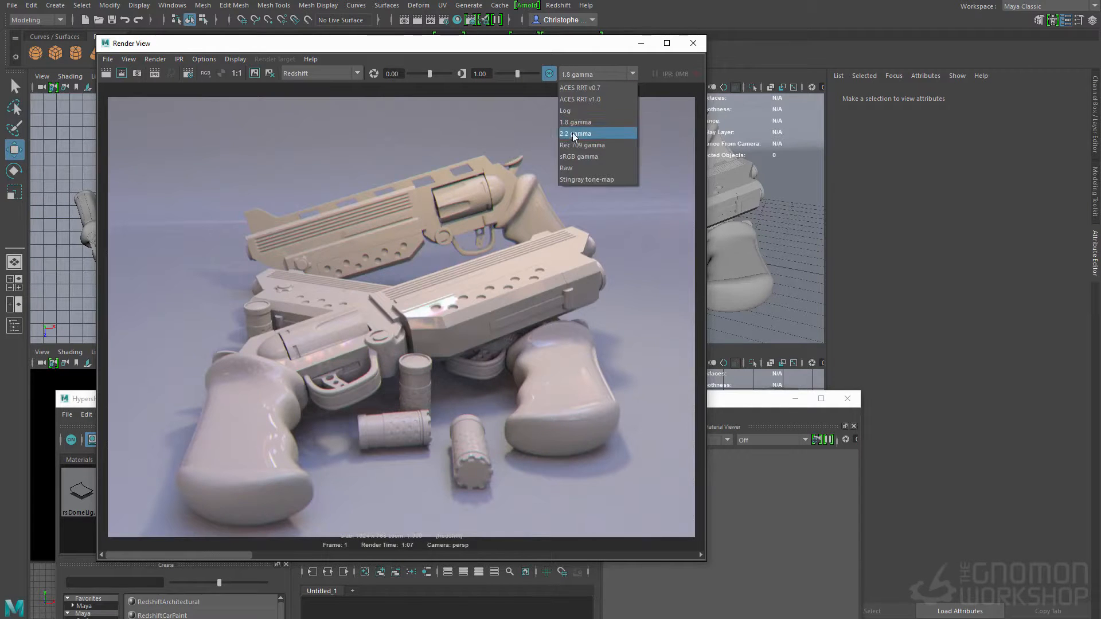
left_click(573, 132)
left_click(586, 71)
left_click(575, 122)
left_click(586, 70)
left_click(573, 169)
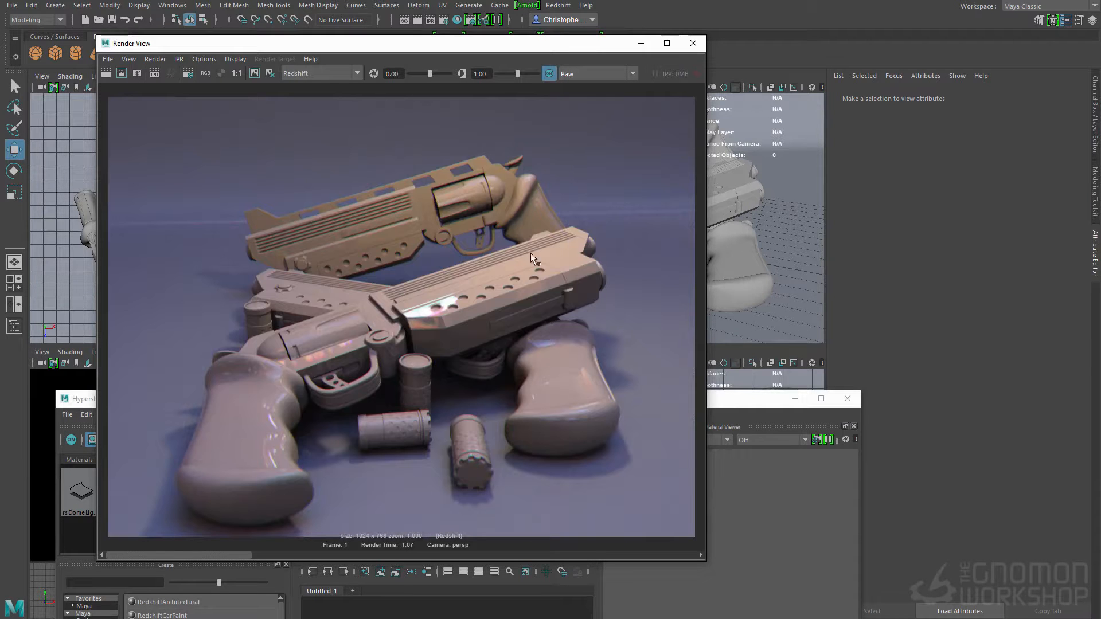
Step: Select the guuny material for editing and start a region render of the guns
left_click(384, 607)
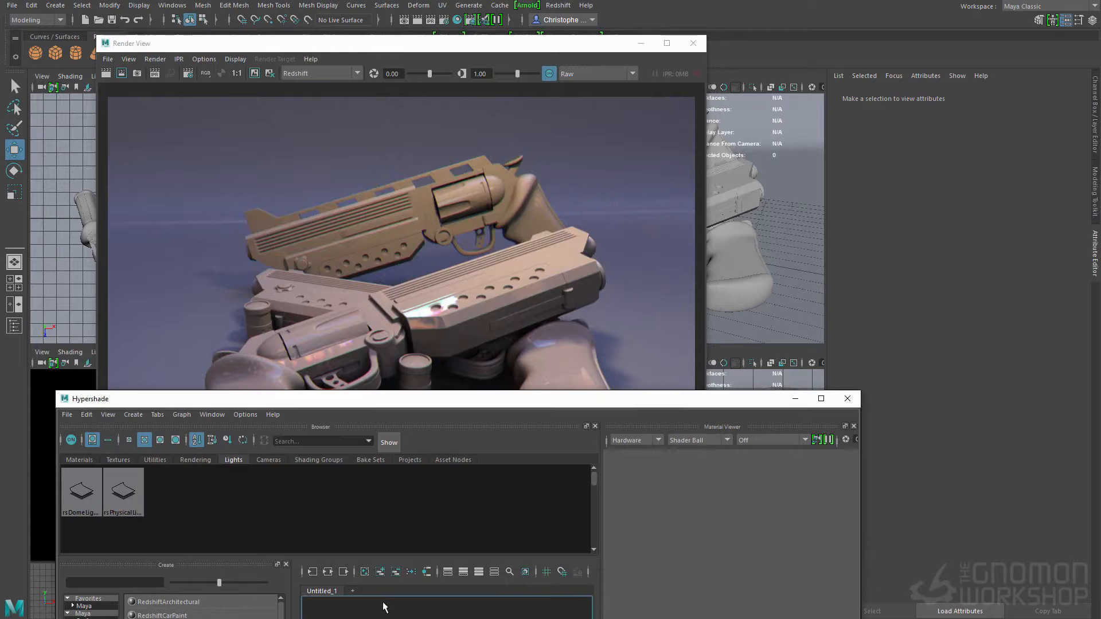
left_click(466, 288)
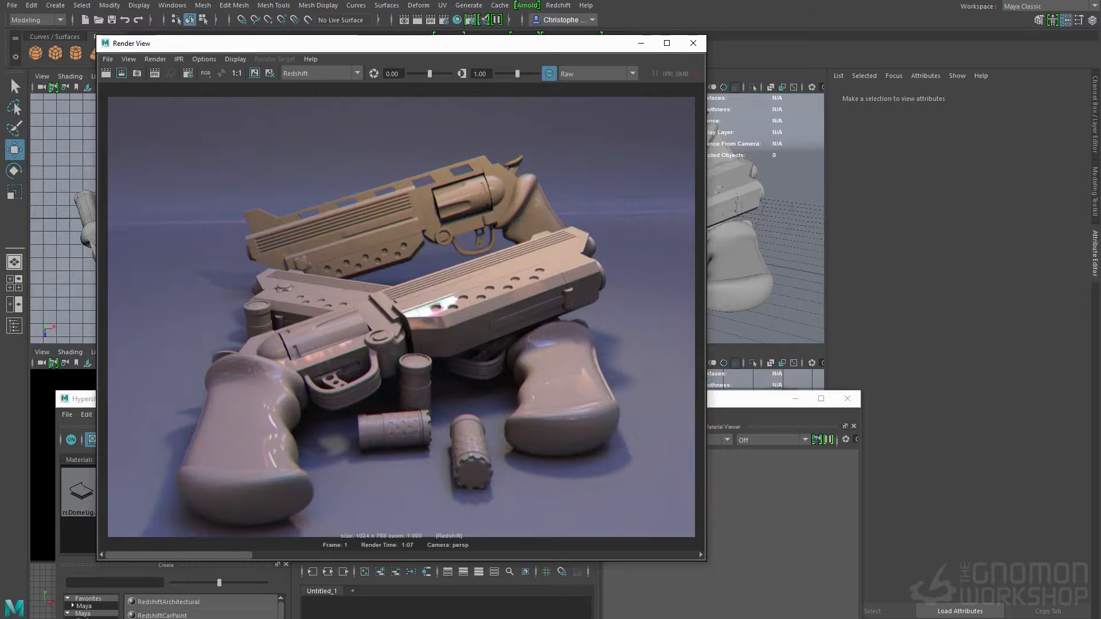
left_click(465, 605)
left_click(79, 460)
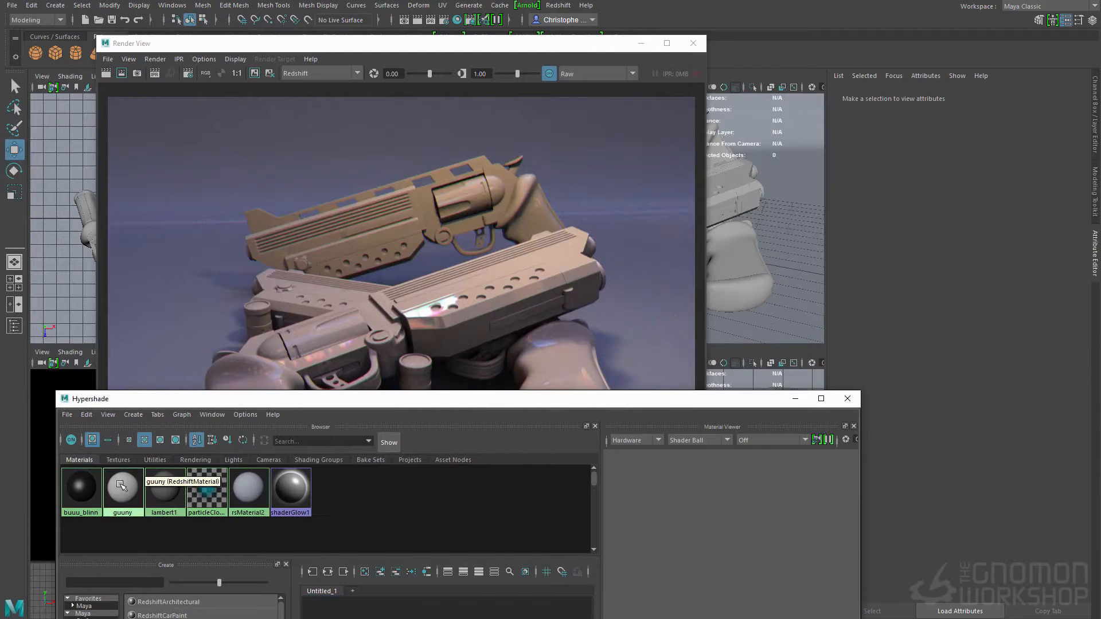
left_click(115, 489)
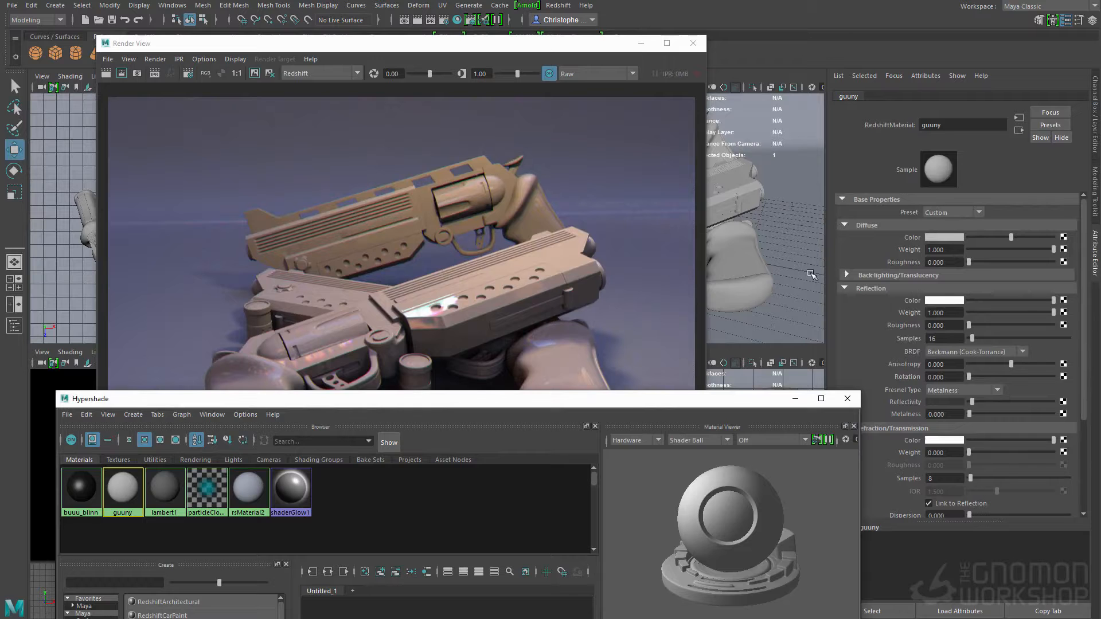
left_click_drag(638, 405, 594, 510)
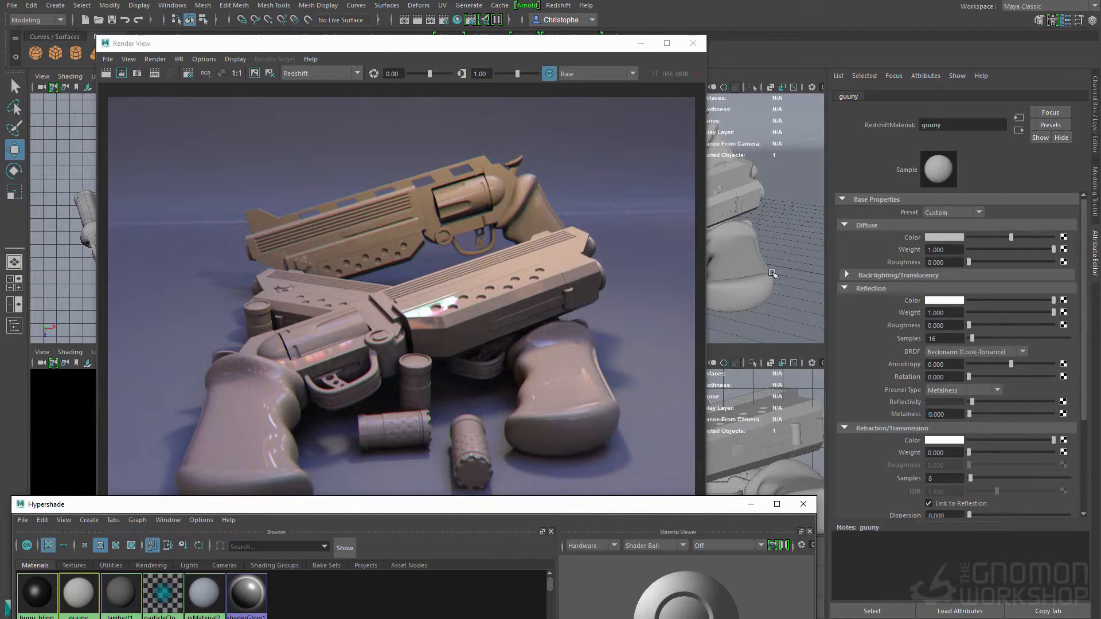
left_click(121, 73)
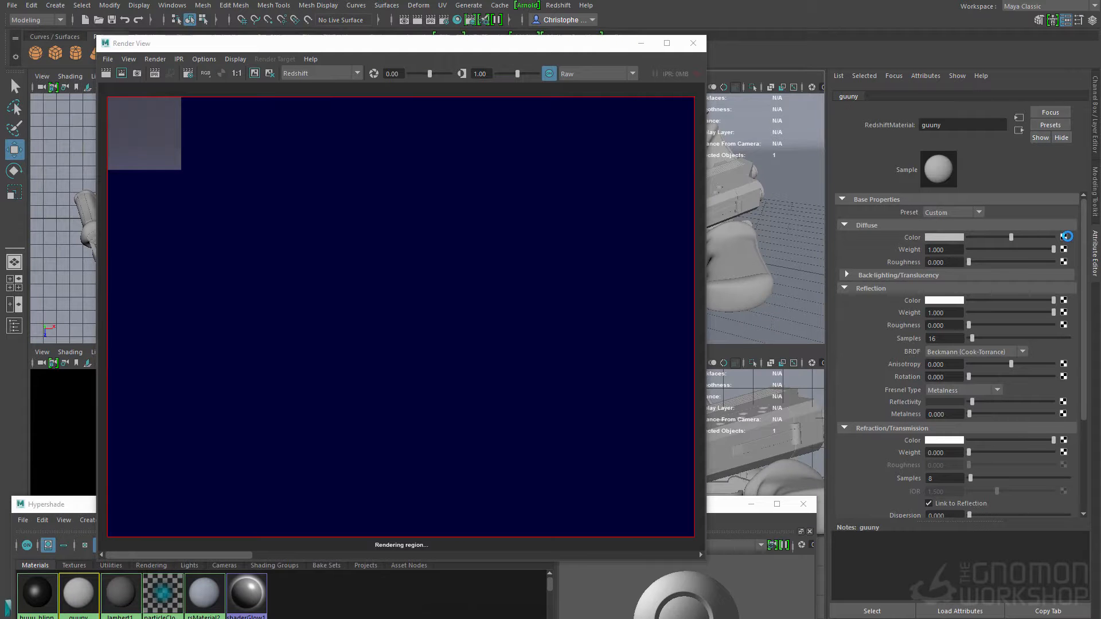
Step: Connect gunny_Base_Color.png as a file texture to the guuny material's diffuse color and restart the IPR render
left_click(1065, 236)
left_click(502, 267)
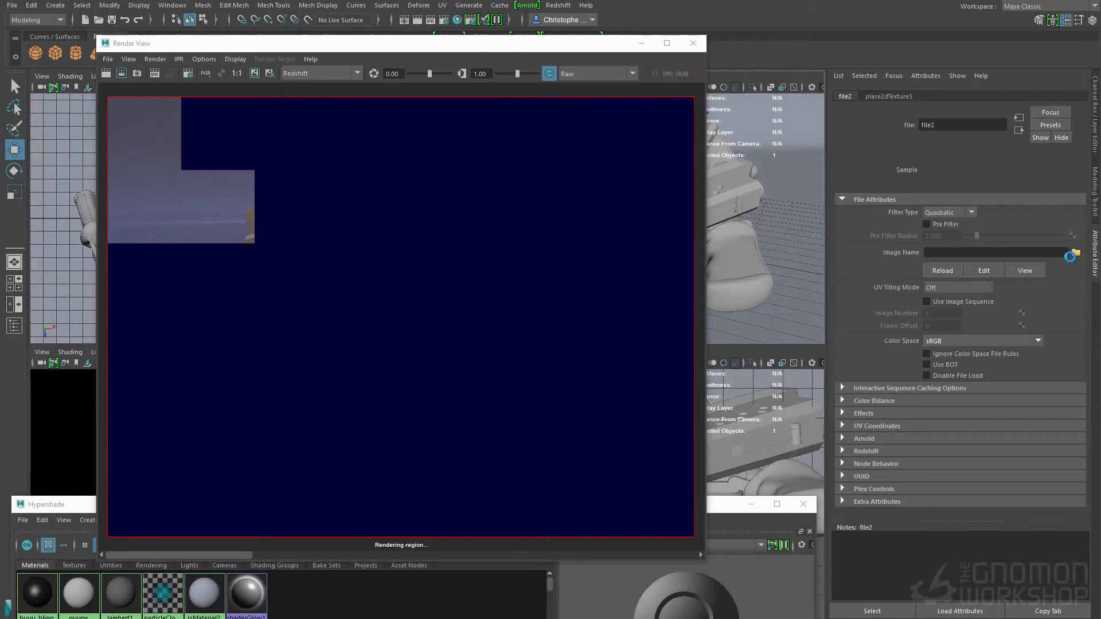
left_click(1076, 253)
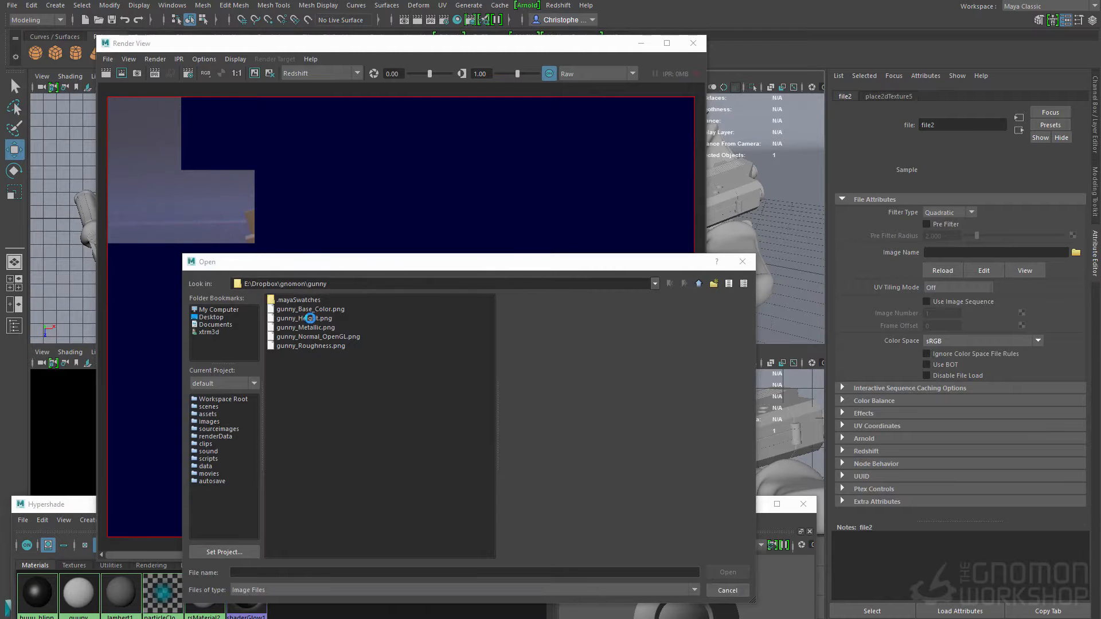
left_click(310, 309)
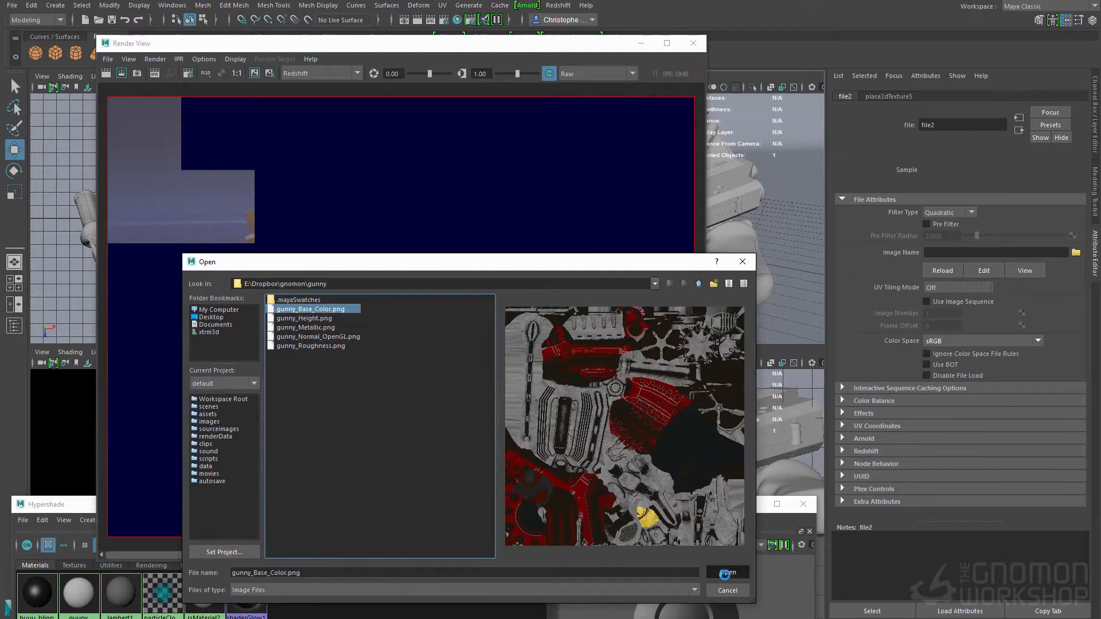
left_click(723, 571)
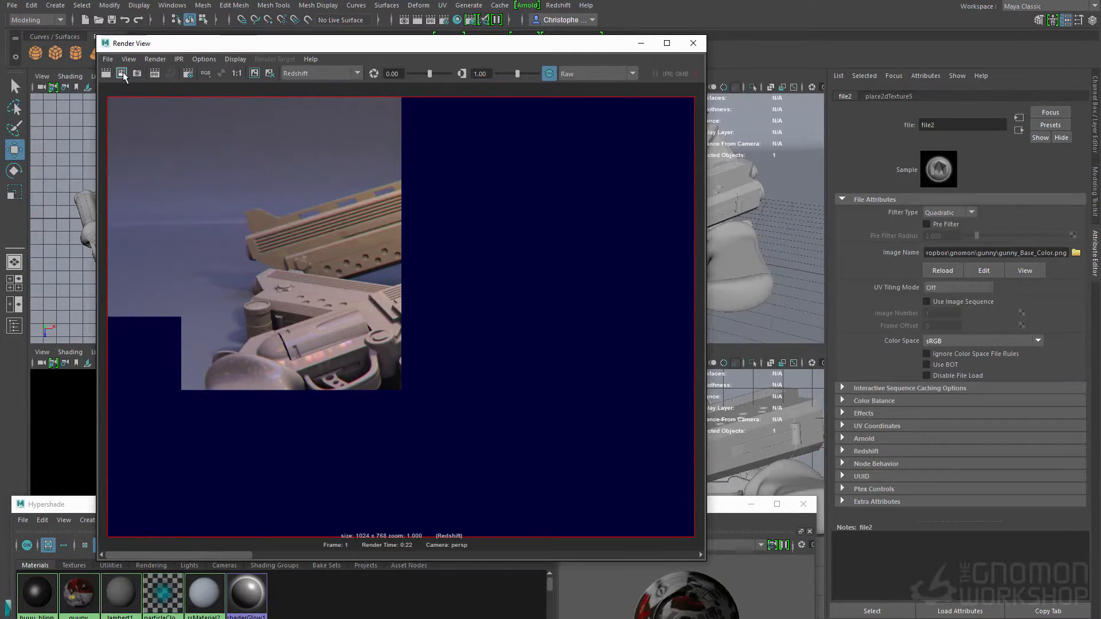
left_click(154, 75)
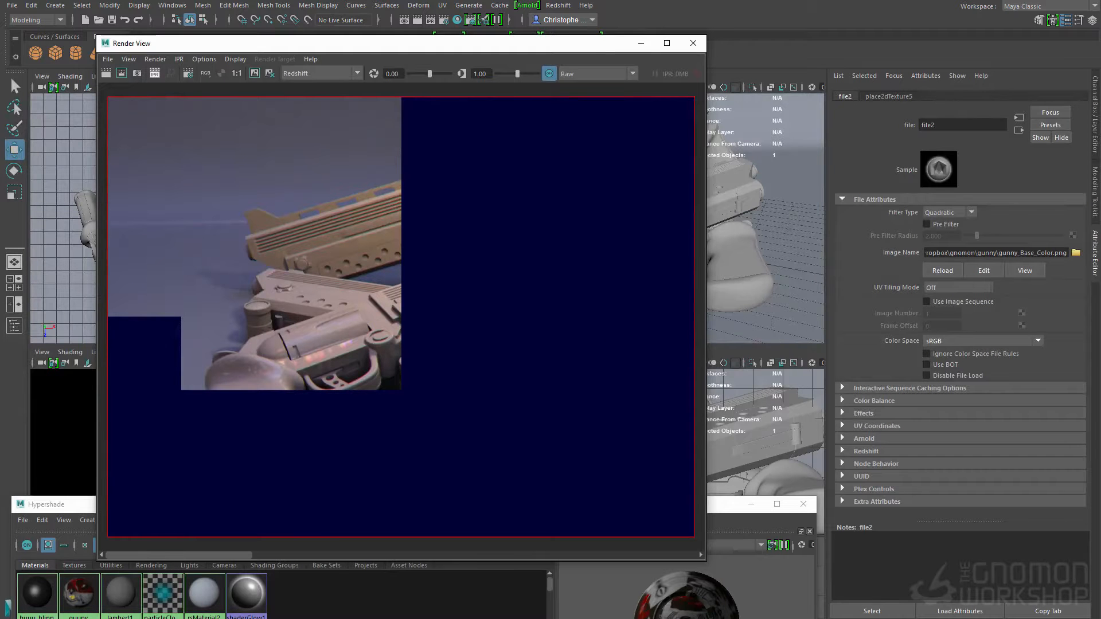
Step: Set the color space of the guuny material's diffuse texture gunny_Base_Color.png to Raw
left_click(99, 570)
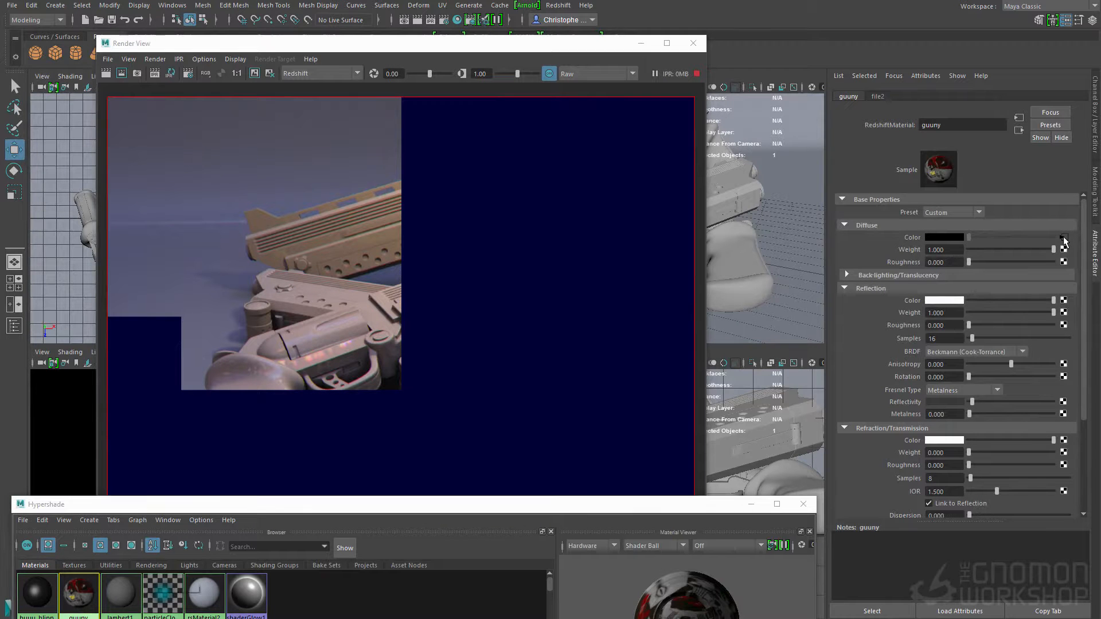
left_click(1063, 238)
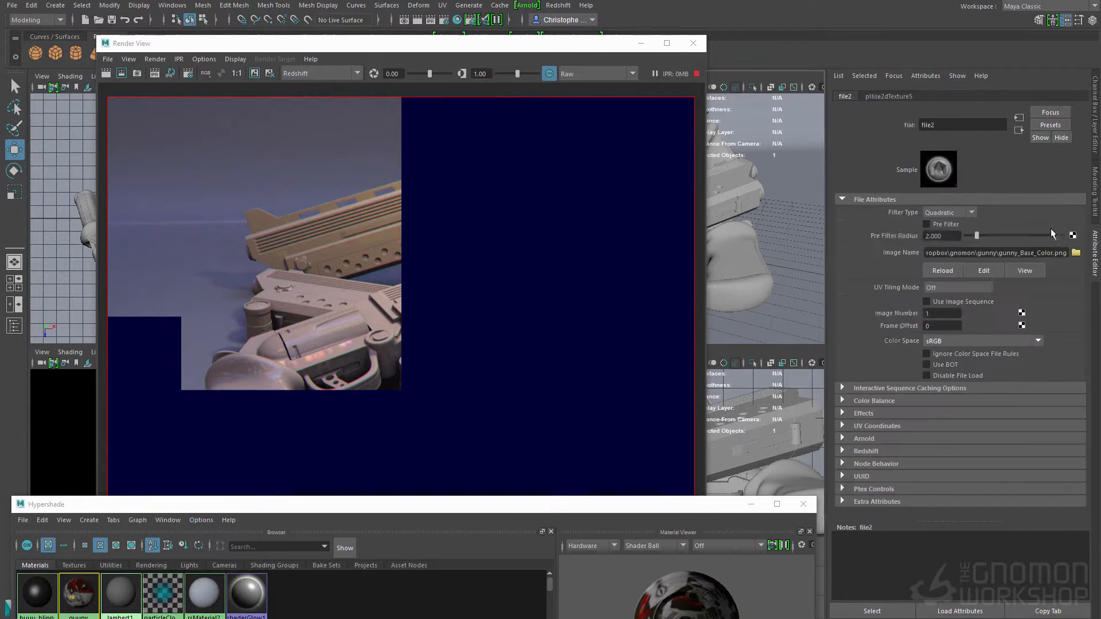
left_click(948, 341)
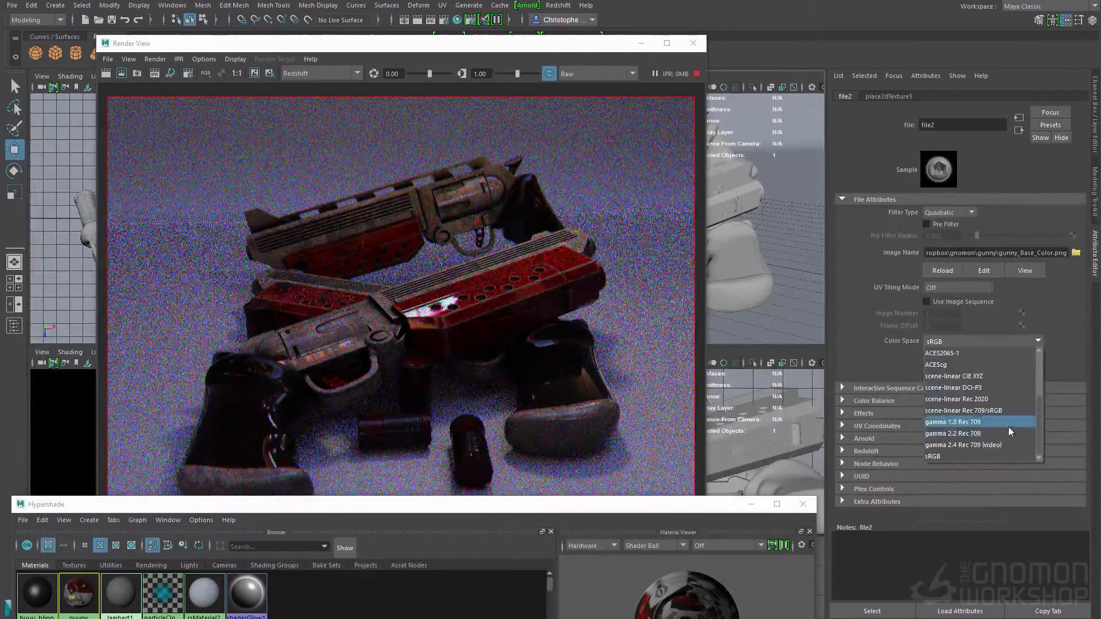
scroll(1038, 412, "up", 1)
scroll(1036, 401, "up", 2)
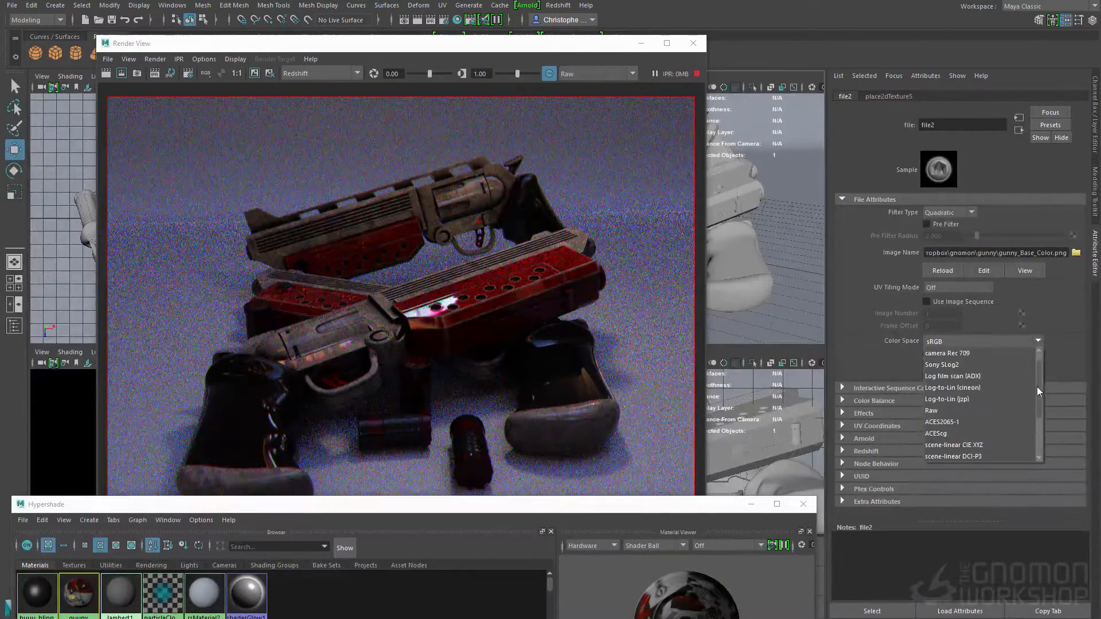
left_click(961, 409)
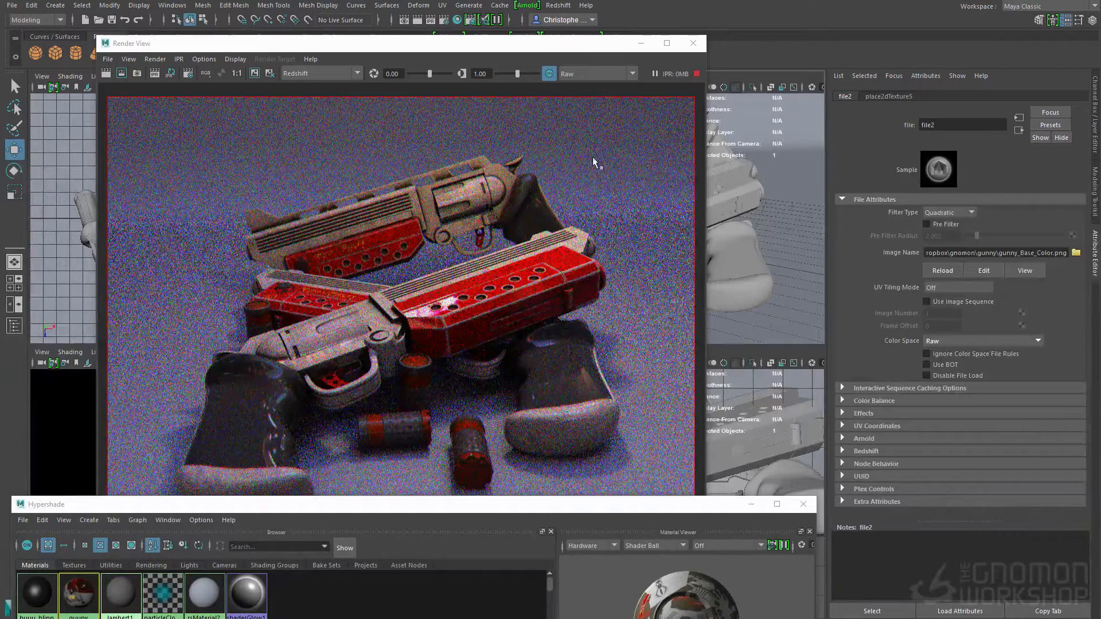
Step: Connect gunny_Roughness.png as a file texture to the guuny material's reflection roughness
left_click(87, 586)
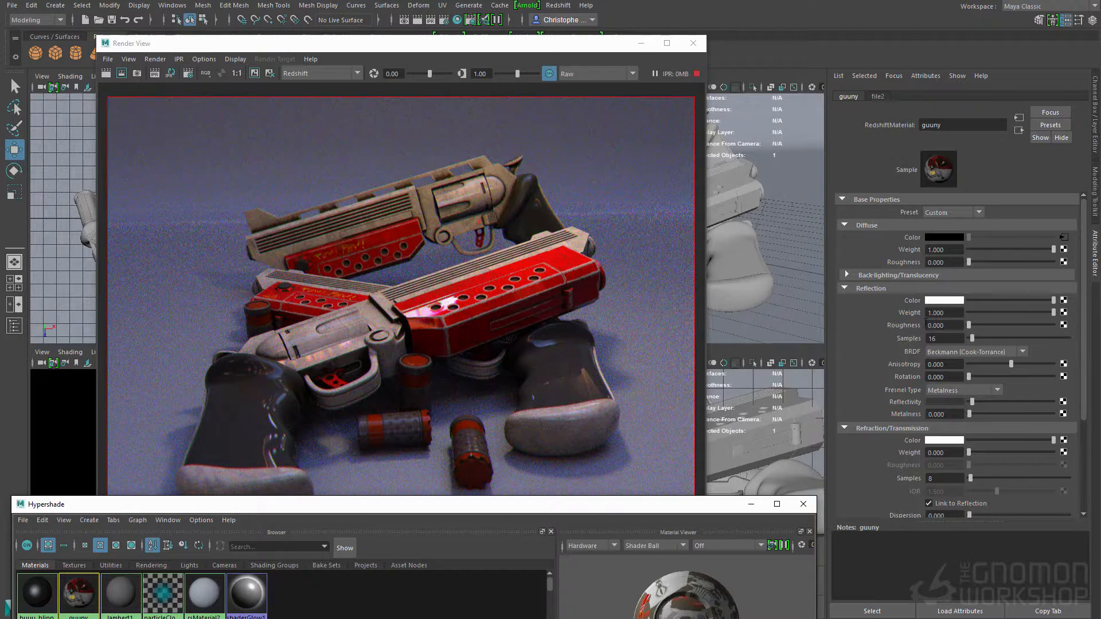
left_click(1063, 325)
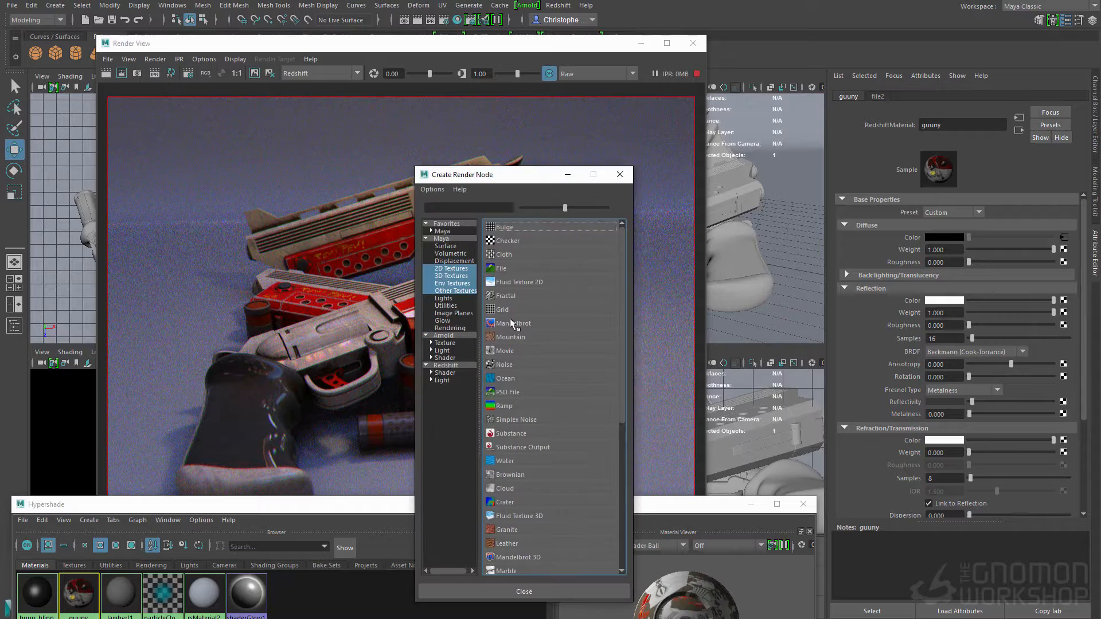
left_click(511, 267)
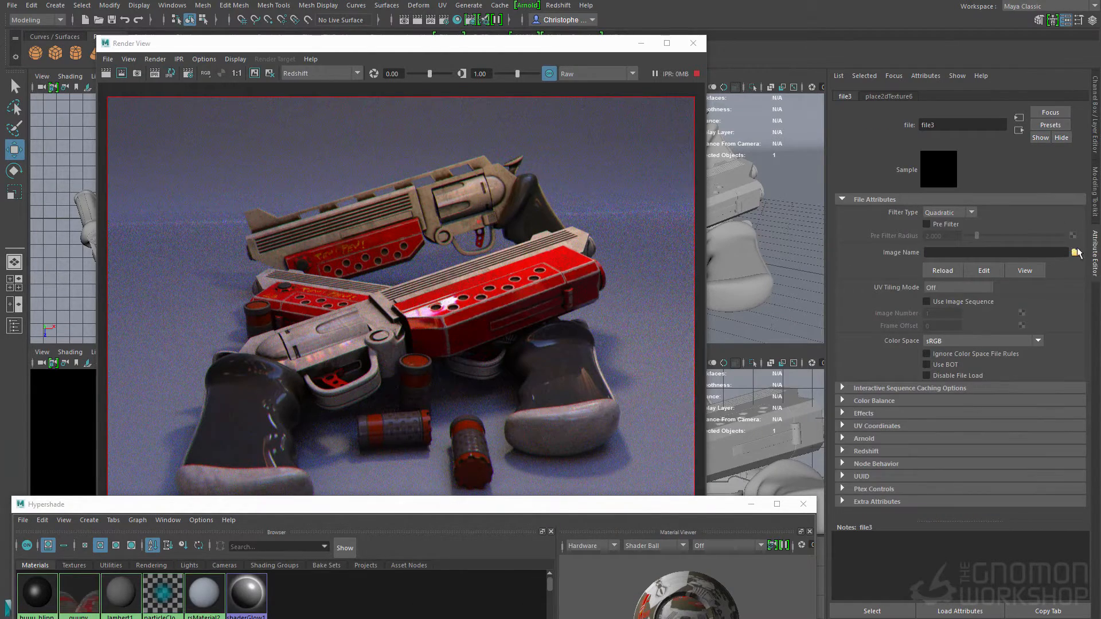
left_click(1075, 253)
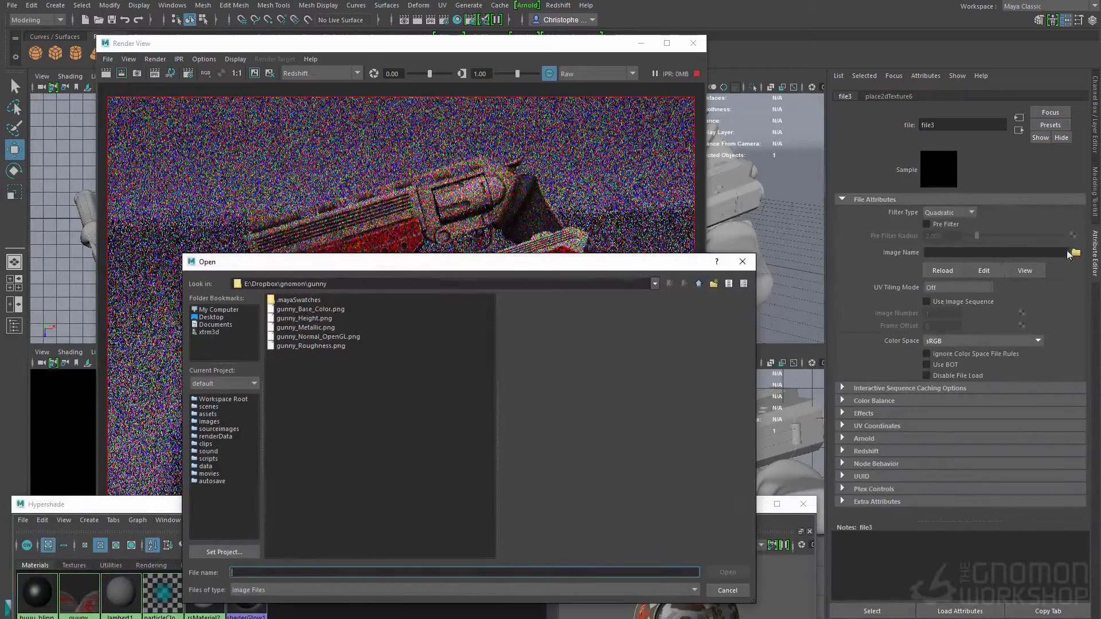
left_click(318, 346)
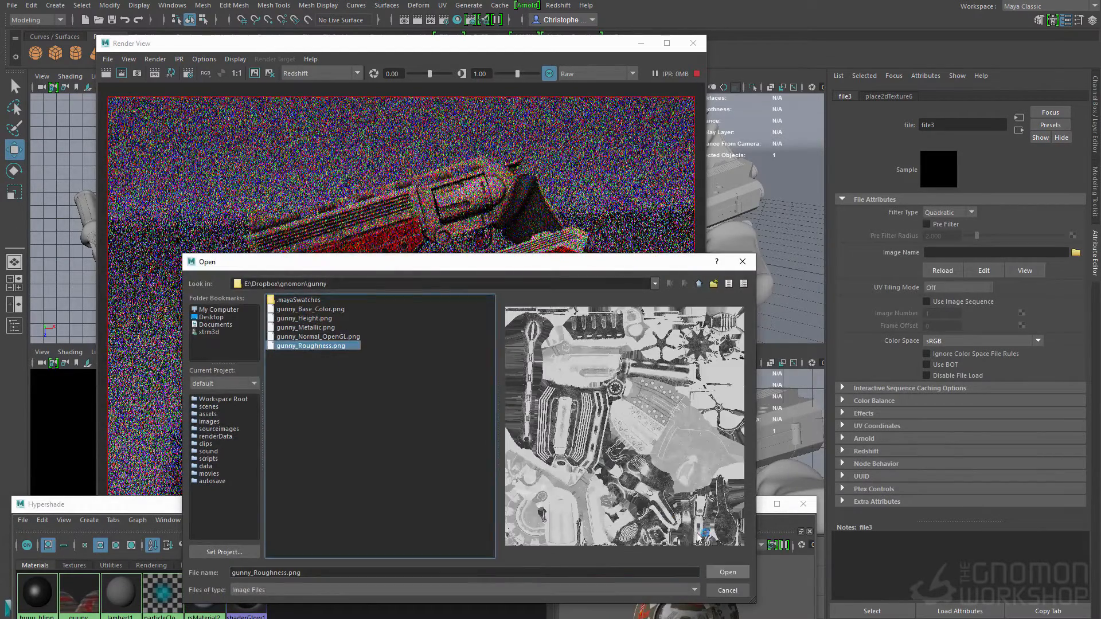
left_click(728, 572)
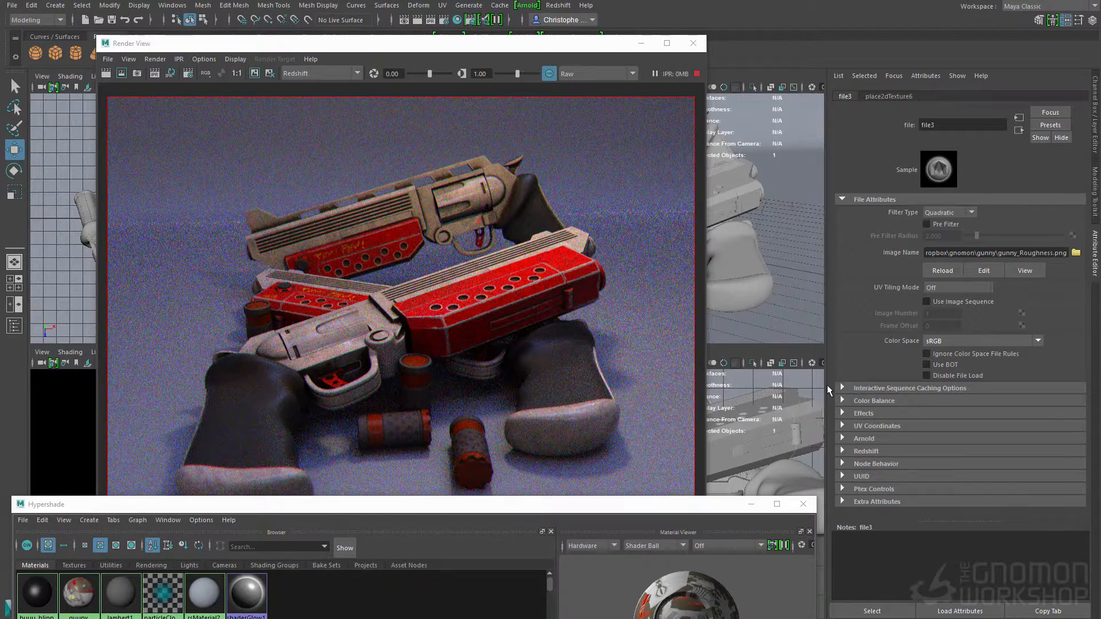
Step: Connect gunny_Metallic.png as a file texture to the guuny material's metalness
left_click(79, 601)
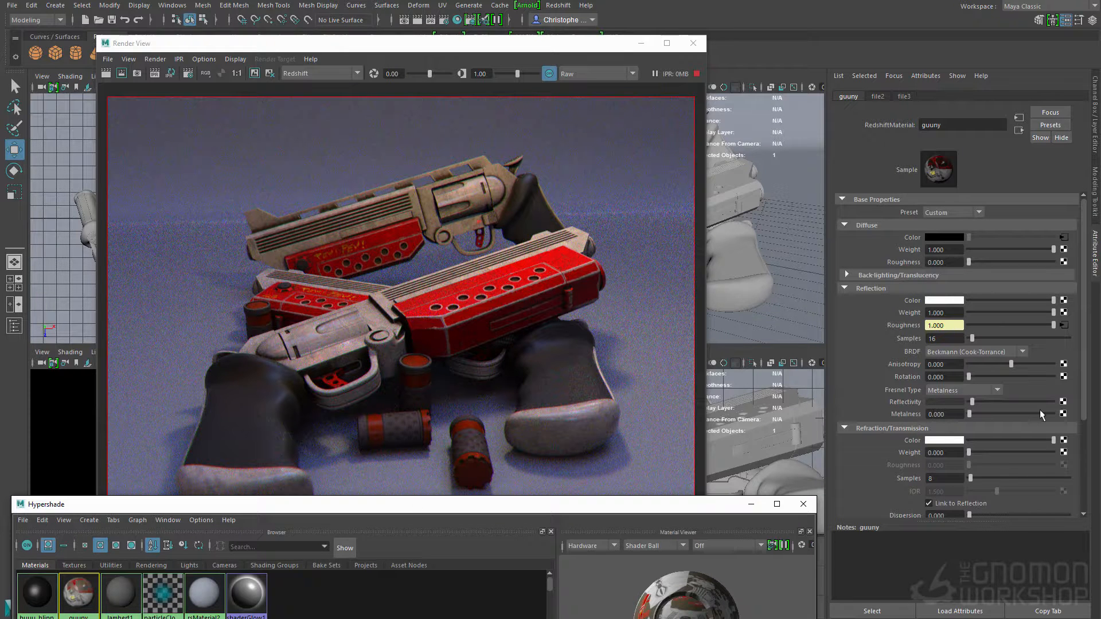
left_click(1063, 414)
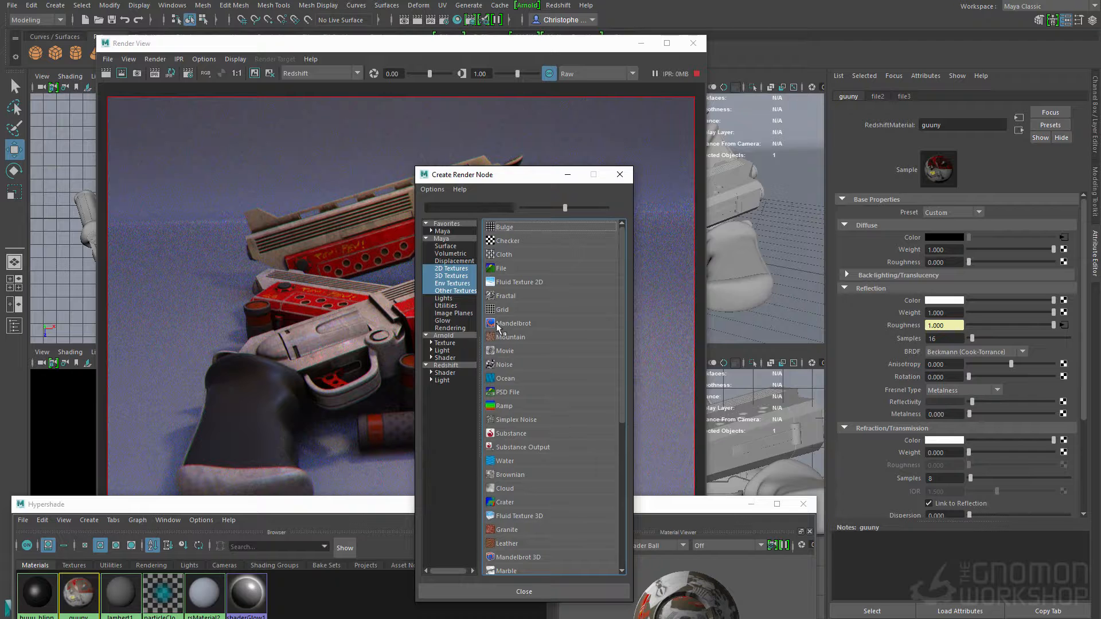
left_click(453, 373)
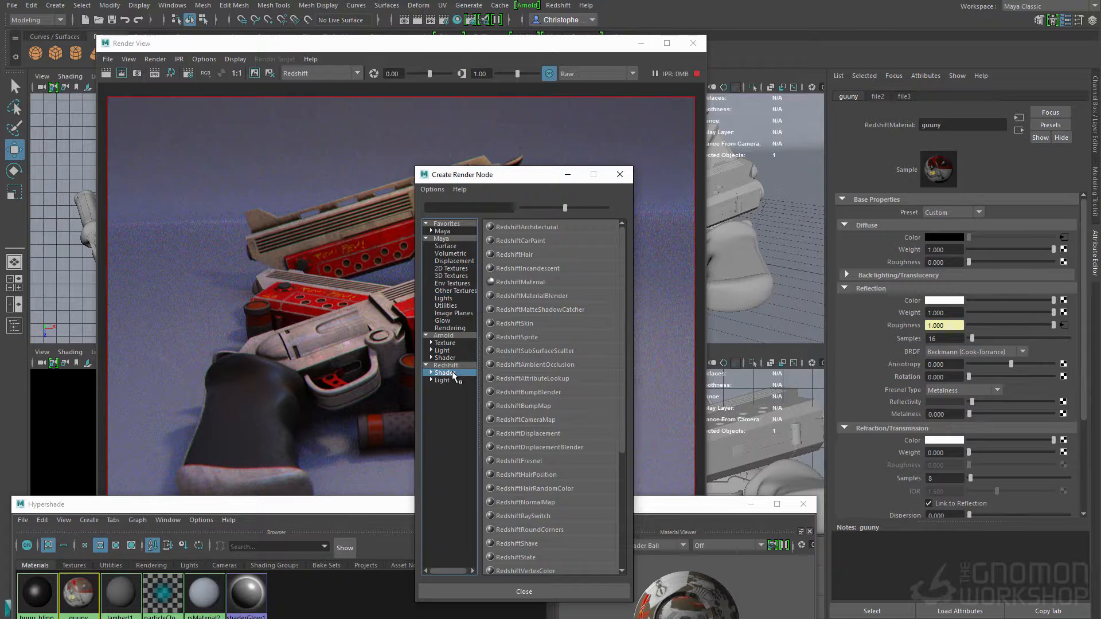
left_click(448, 275)
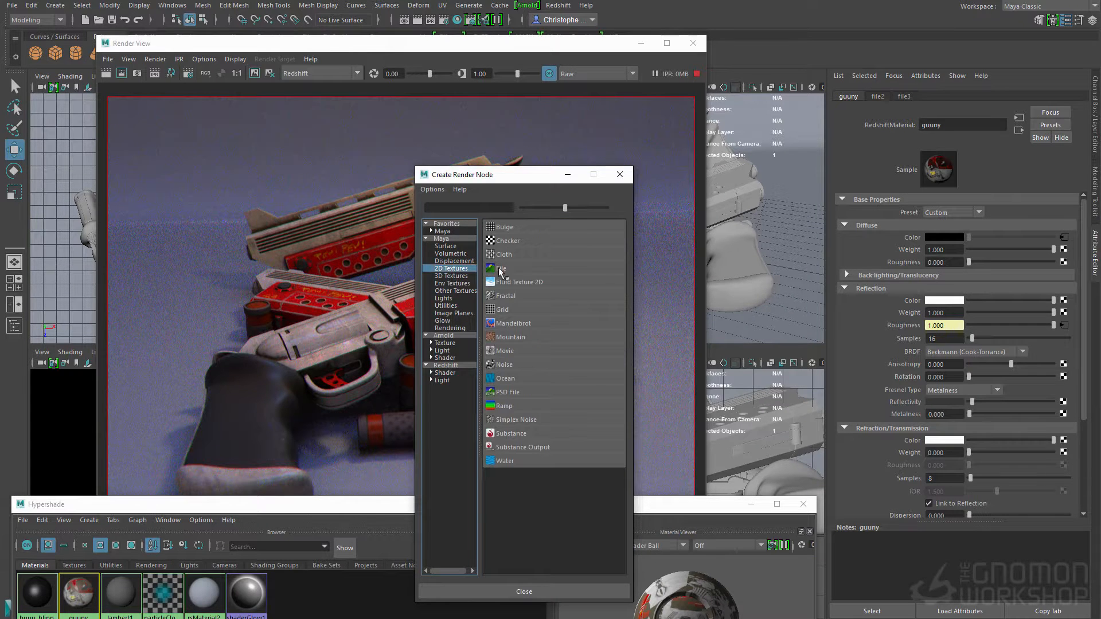
left_click(508, 270)
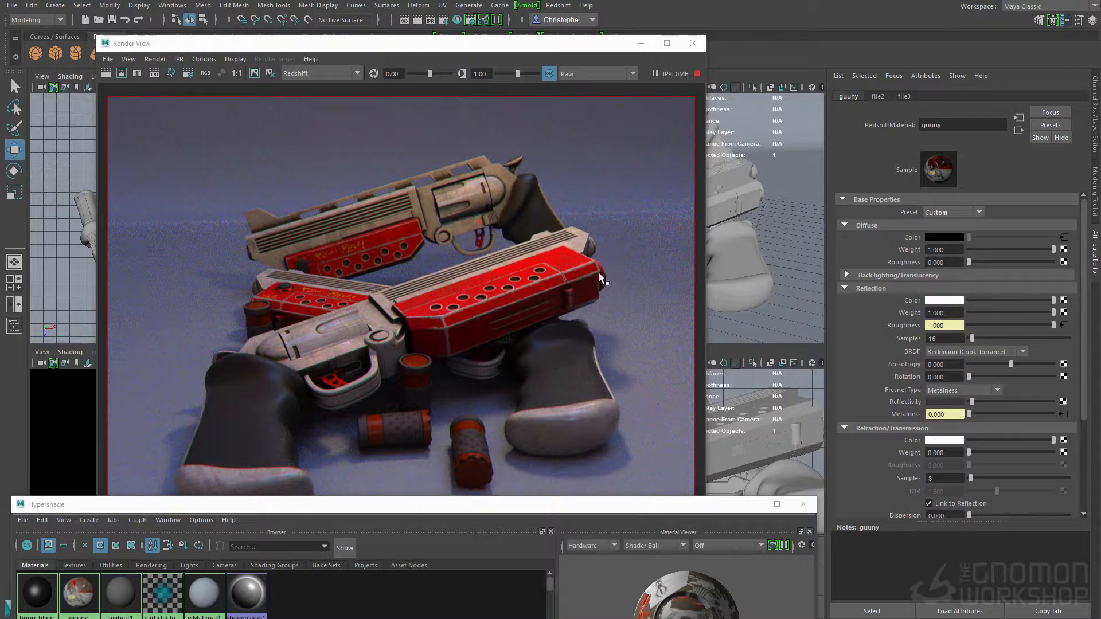
left_click(1064, 414)
left_click(1075, 253)
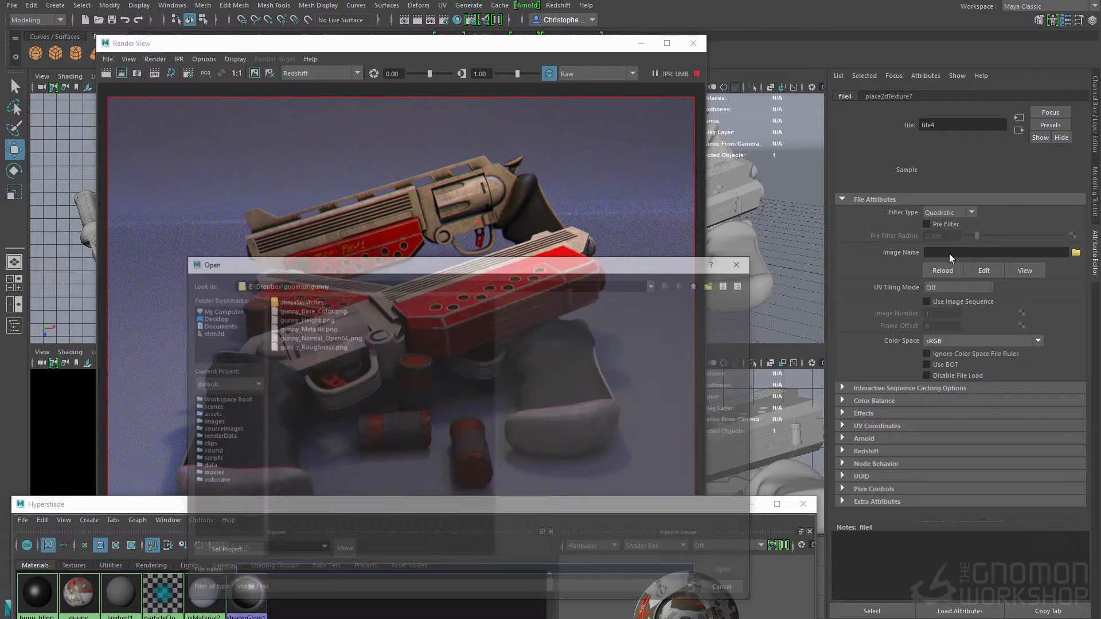
left_click(300, 327)
left_click(720, 573)
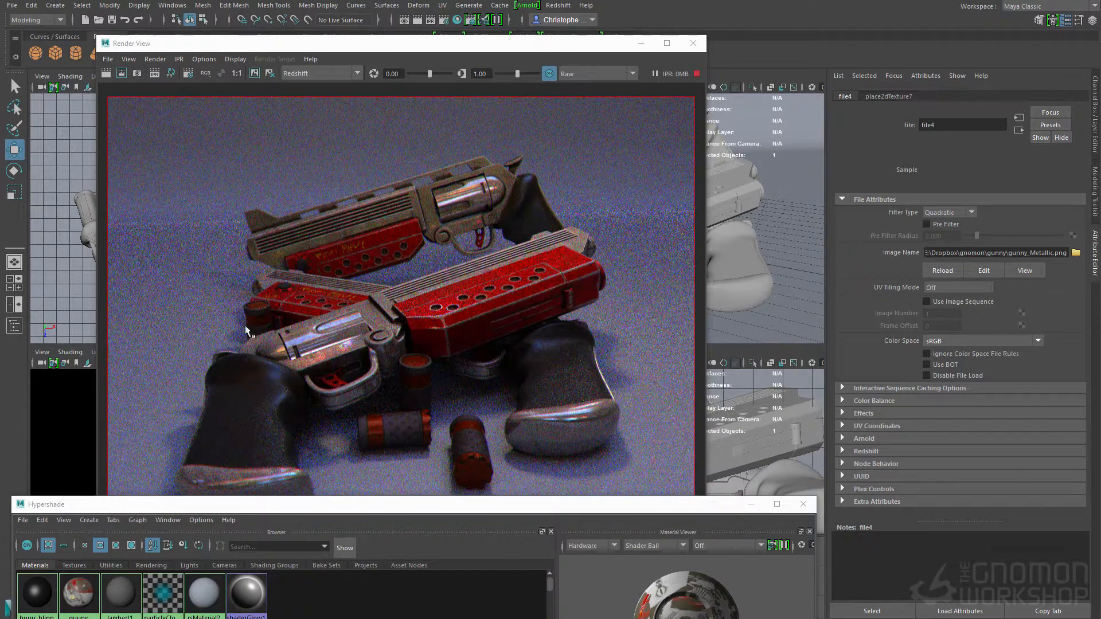
Step: Try the Raw color space on the metallic texture to compare the render, and return it to sRGB
left_click(945, 340)
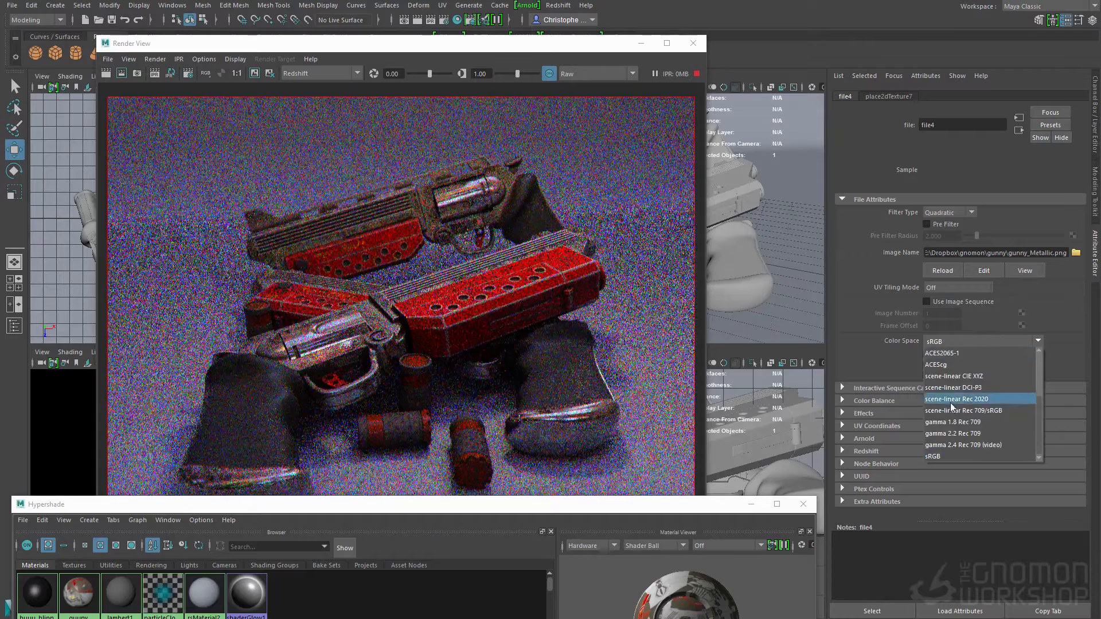
left_click(941, 422)
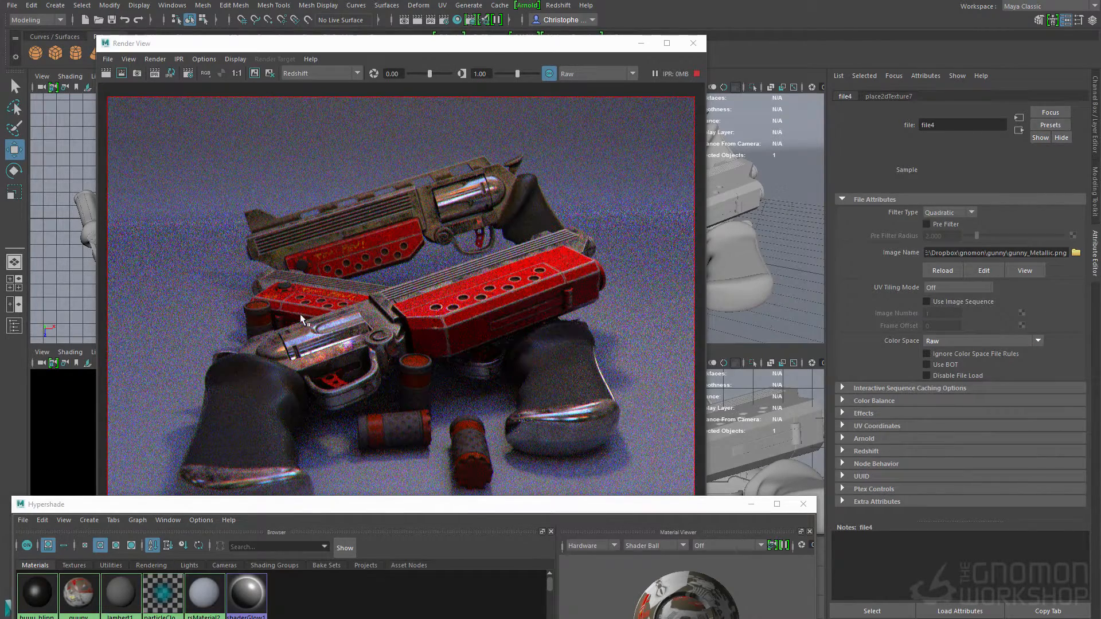
left_click(944, 342)
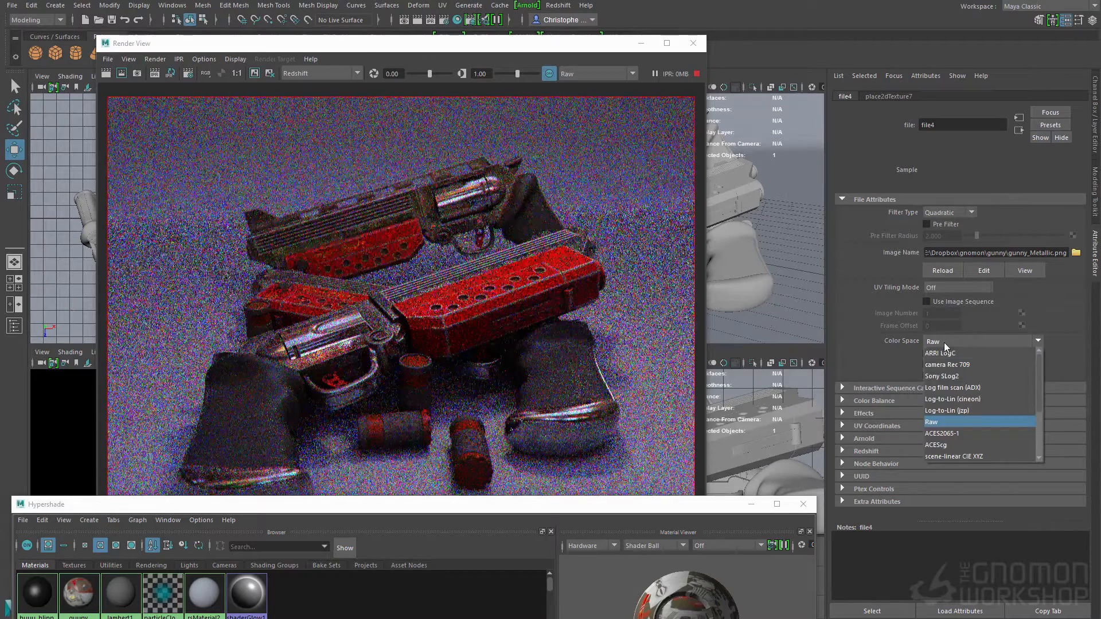
scroll(935, 446, "down", 3)
left_click(940, 457)
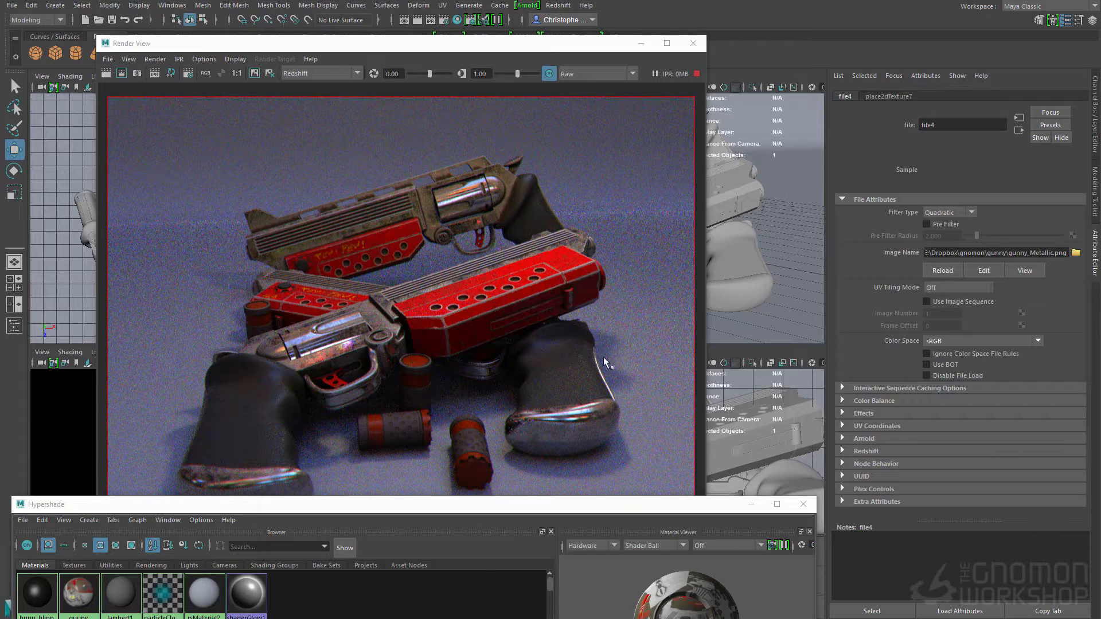
Step: Graph the guuny material's network in the Hypershade and select its shading group rsMaterial3SG
left_click_drag(224, 504, 344, 137)
left_click(194, 222)
left_click(394, 302)
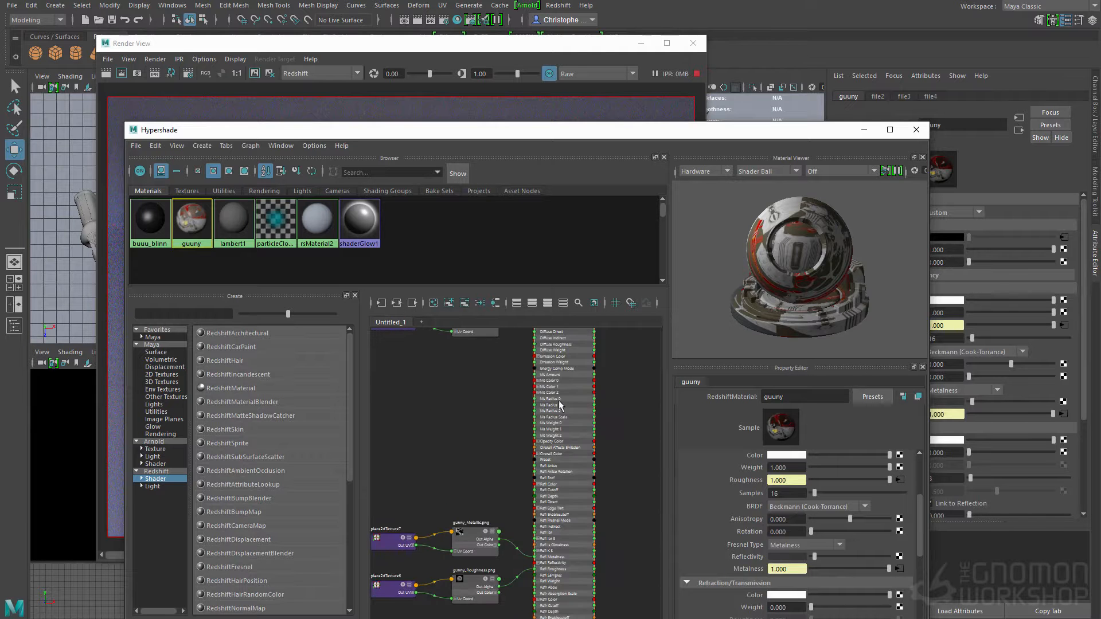
middle_click_drag(574, 381, 527, 503, "alt")
middle_click_drag(521, 343, 467, 465, "alt")
scroll(487, 442, "up", 2)
left_click(492, 438)
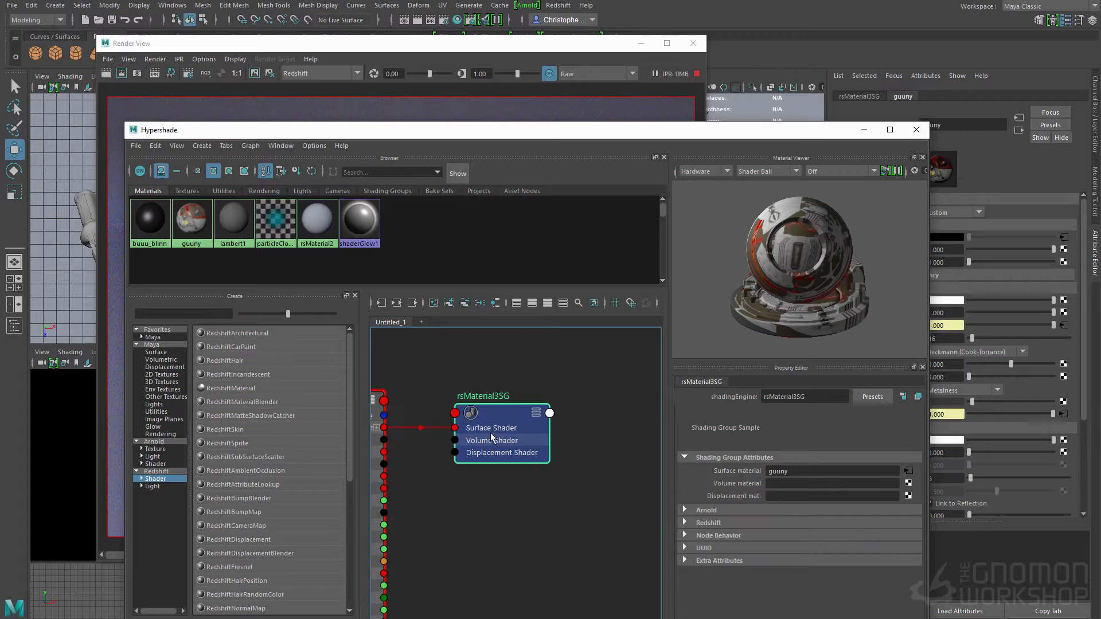
Step: Collapse the guuny node in the graph and regraph its input and output connections
scroll(445, 422, "up", 2)
left_click(425, 408)
left_click(570, 450)
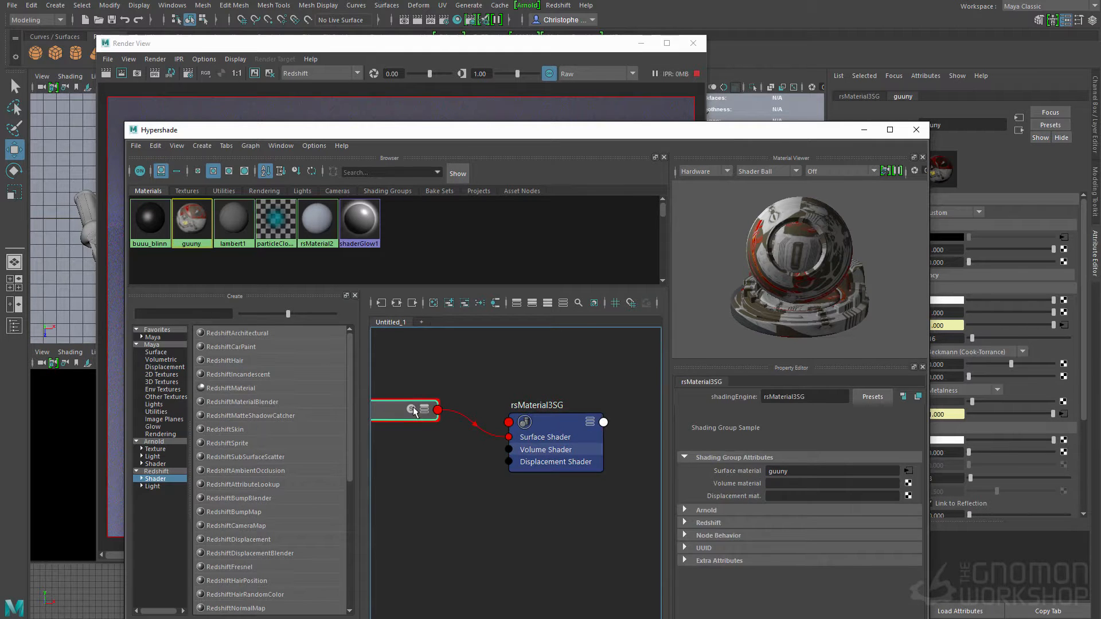
left_click(413, 411)
left_click_drag(393, 426, 442, 428)
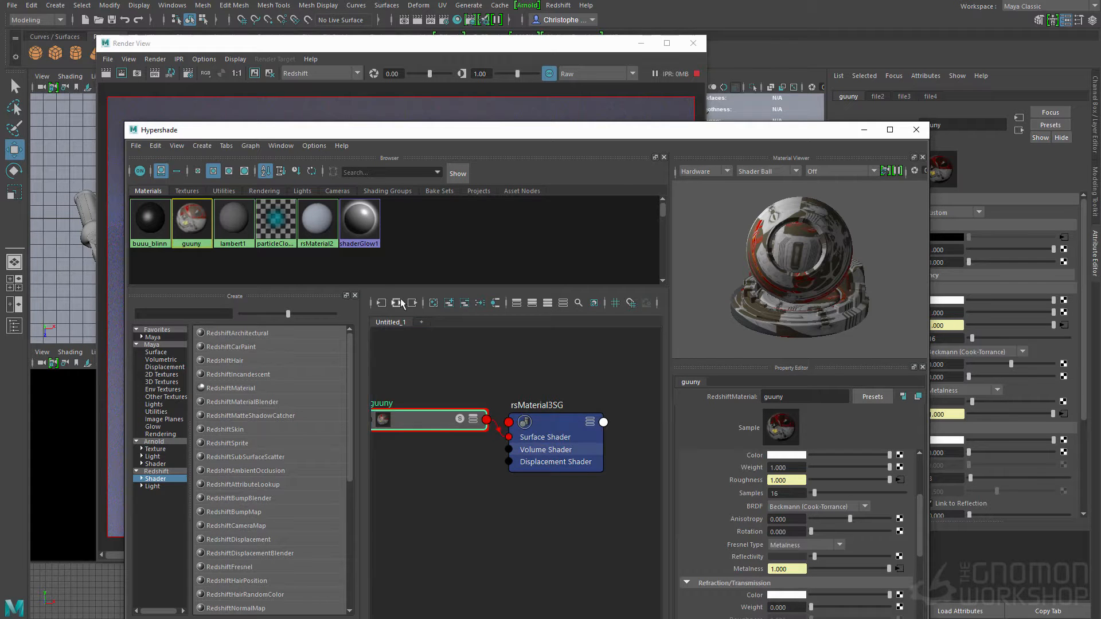
left_click(396, 303)
scroll(535, 438, "up", 3)
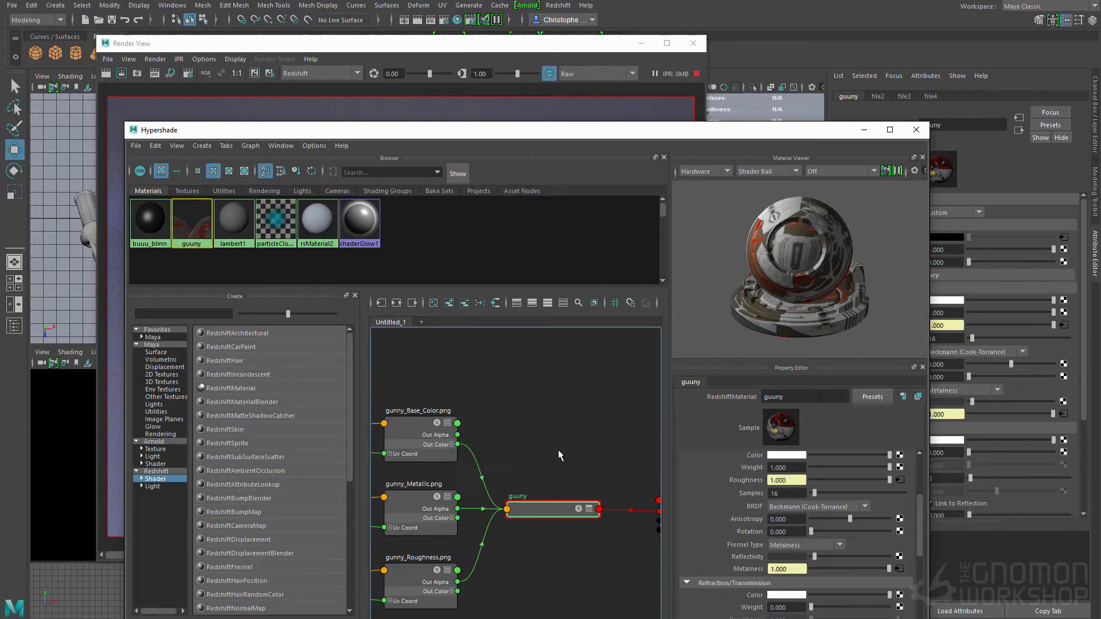
Step: Try a file texture as the Redshift bumpmap shader of rsMaterial3SG, and delete the resulting bump map node
middle_click_drag(568, 500, 412, 489, "alt")
left_click(533, 492)
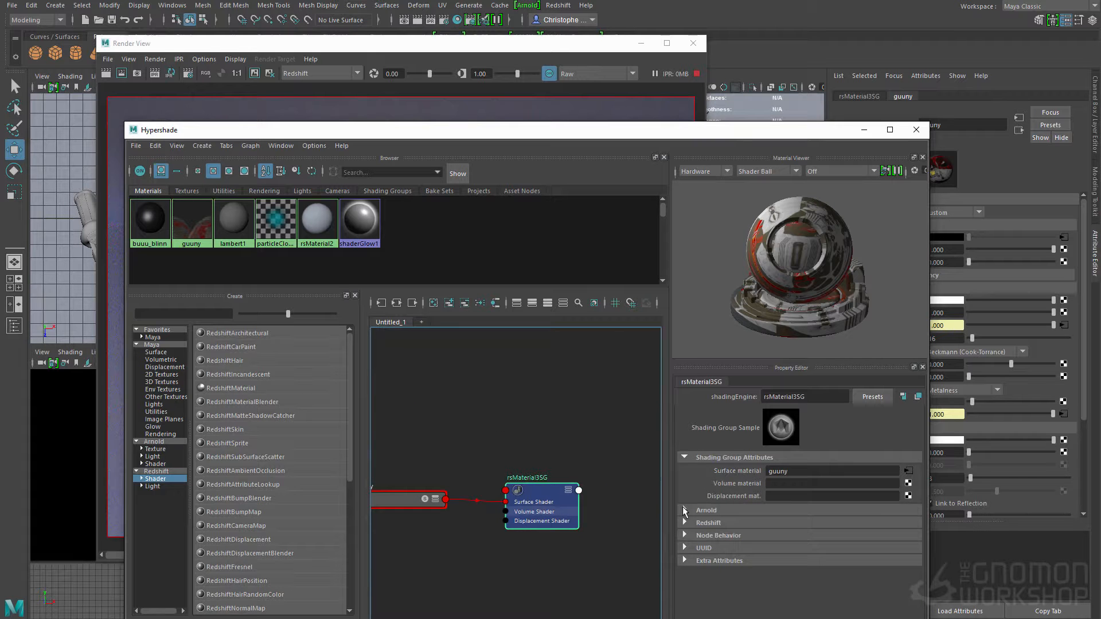
left_click(684, 522)
scroll(718, 463, "down", 2)
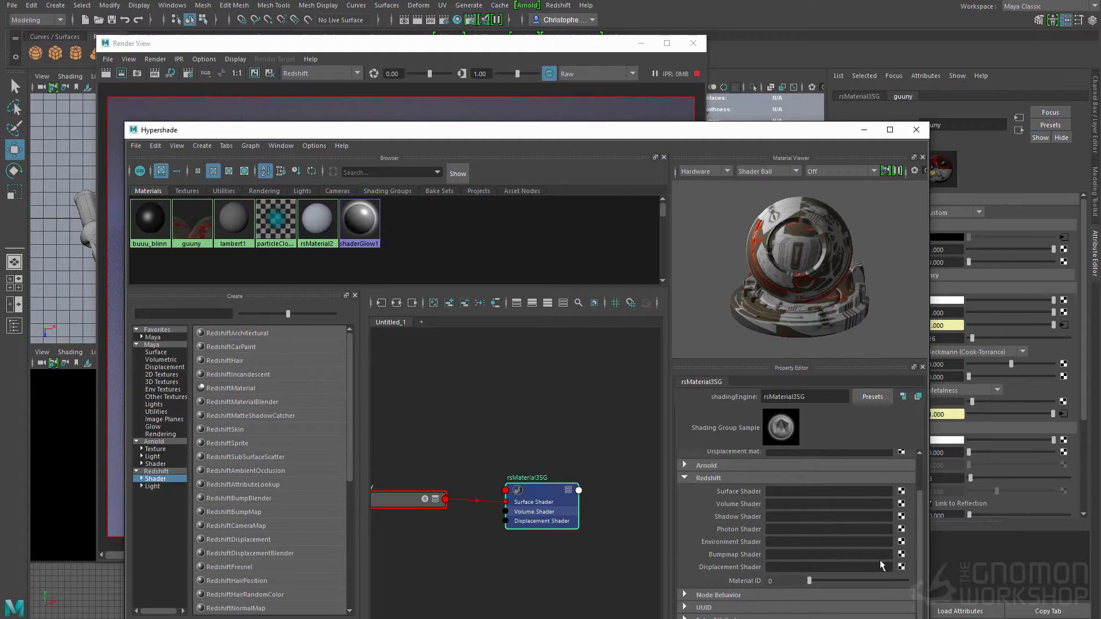
left_click(901, 554)
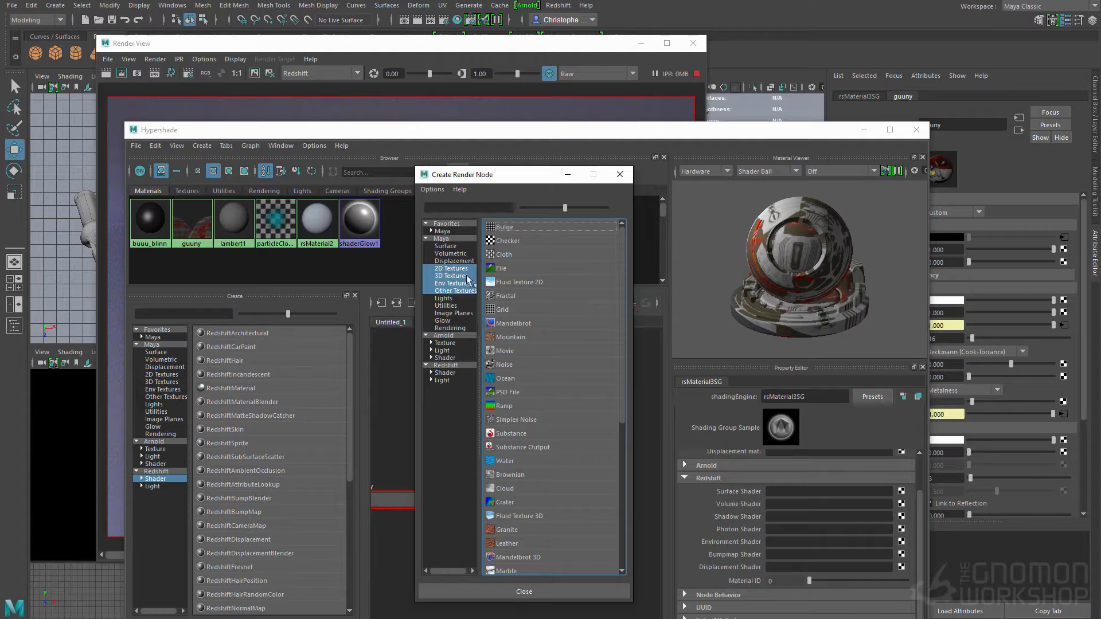
left_click(500, 268)
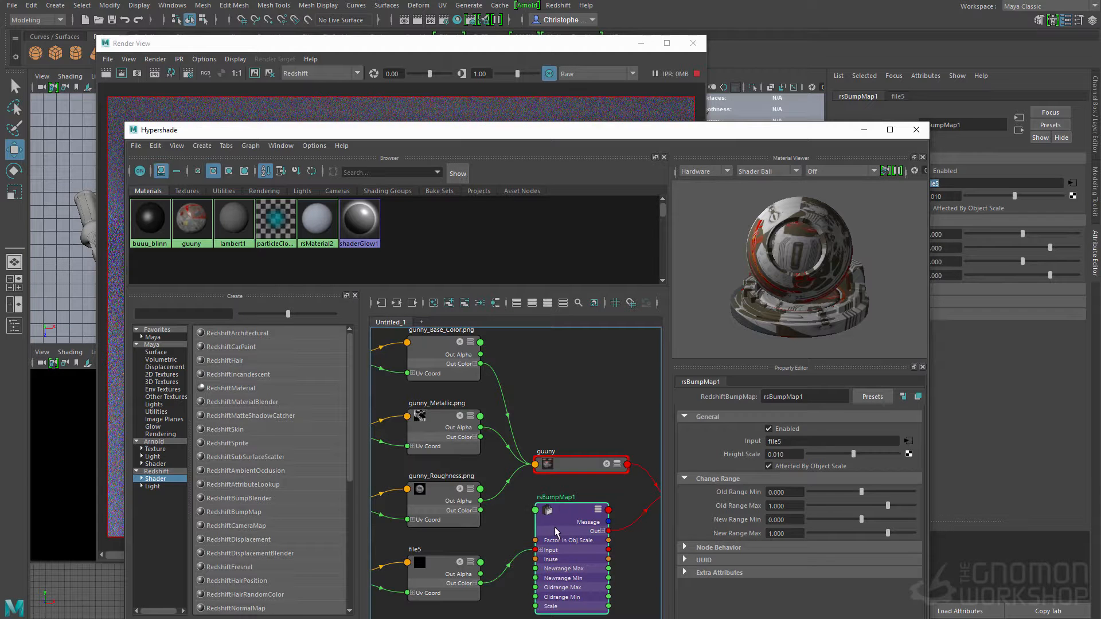
key("Delete")
Step: Assign a new RedshiftNormalMap node as the Redshift bumpmap shader of the rsMaterial3SG shading group
middle_click_drag(579, 480, 373, 460, "alt")
left_click(514, 485)
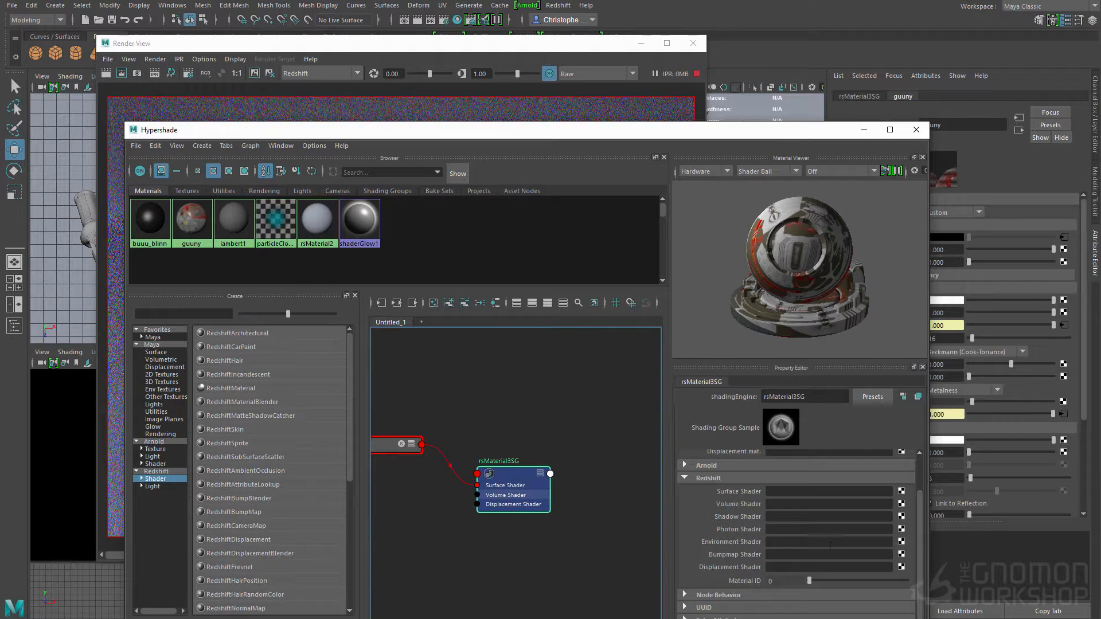
left_click(902, 555)
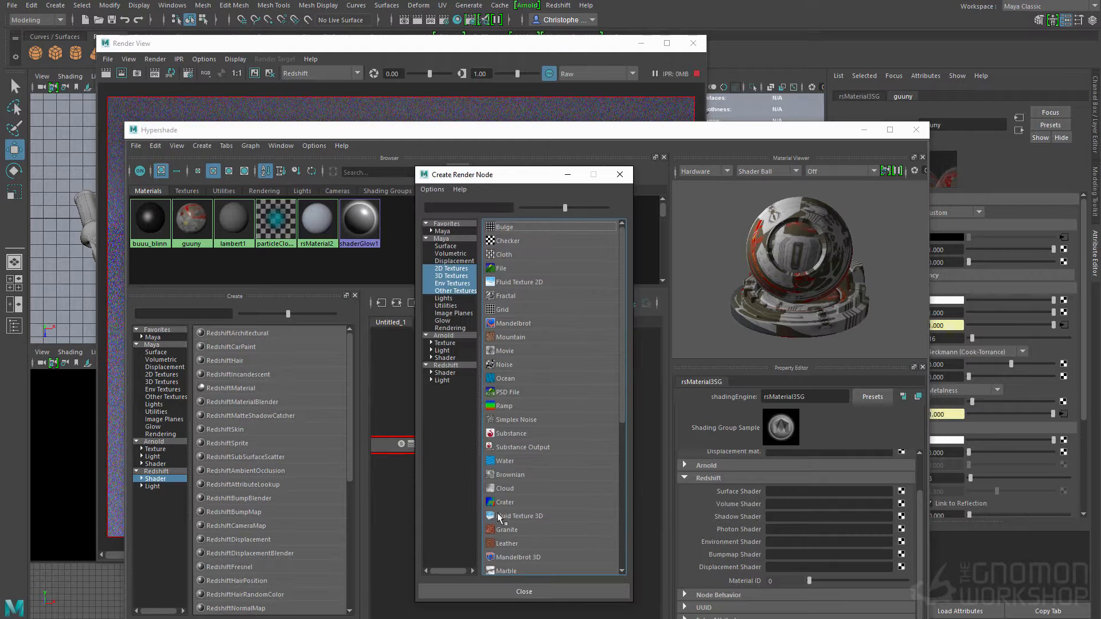
left_click(440, 373)
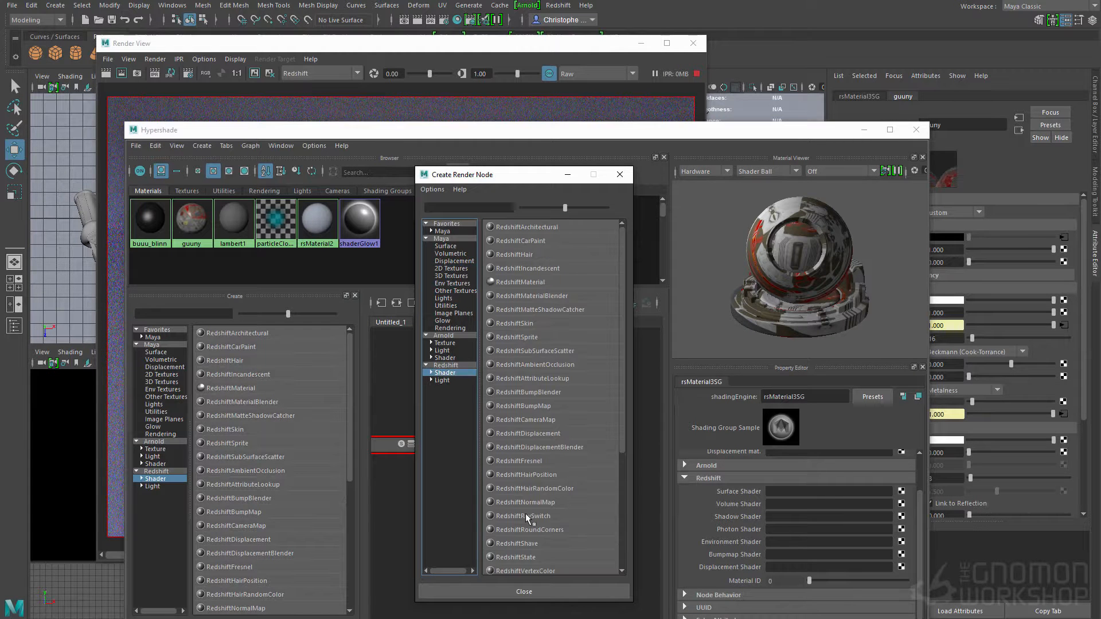
left_click(529, 502)
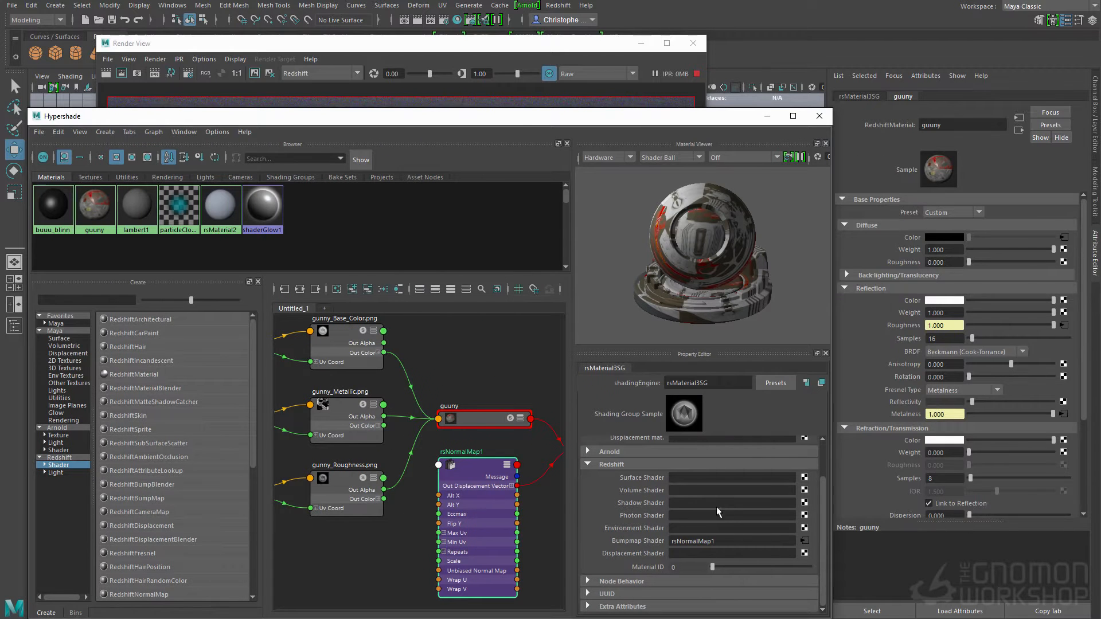
Step: Load gunny_Normal_OpenGL.png from E:\Dropbox\gnomon\gunny as the map of the rsNormalMap1 node
left_click(803, 542)
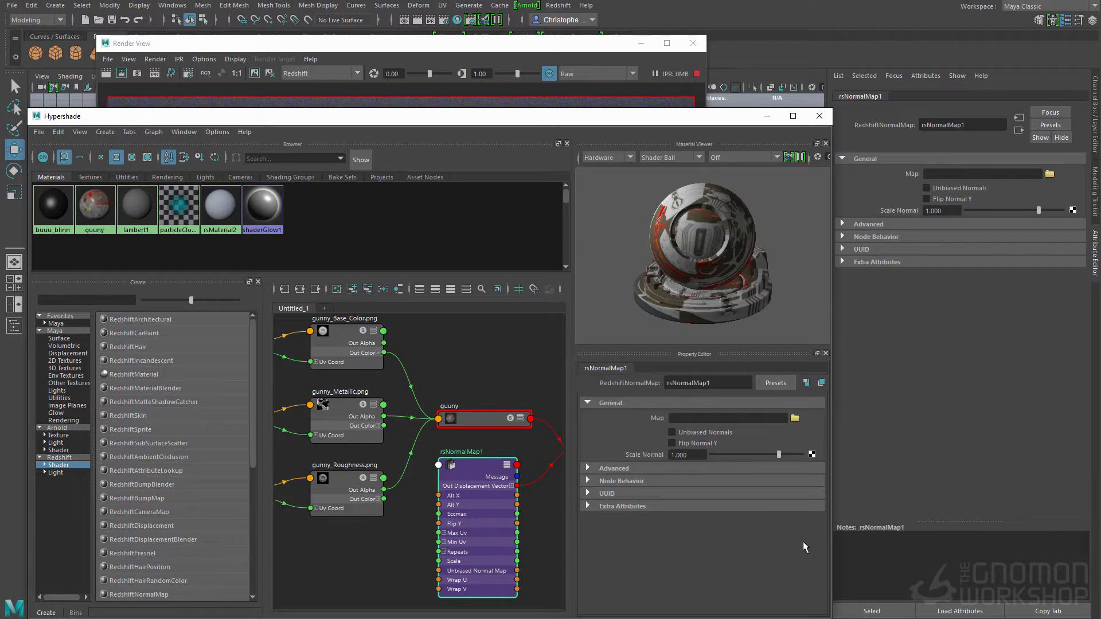
left_click(795, 419)
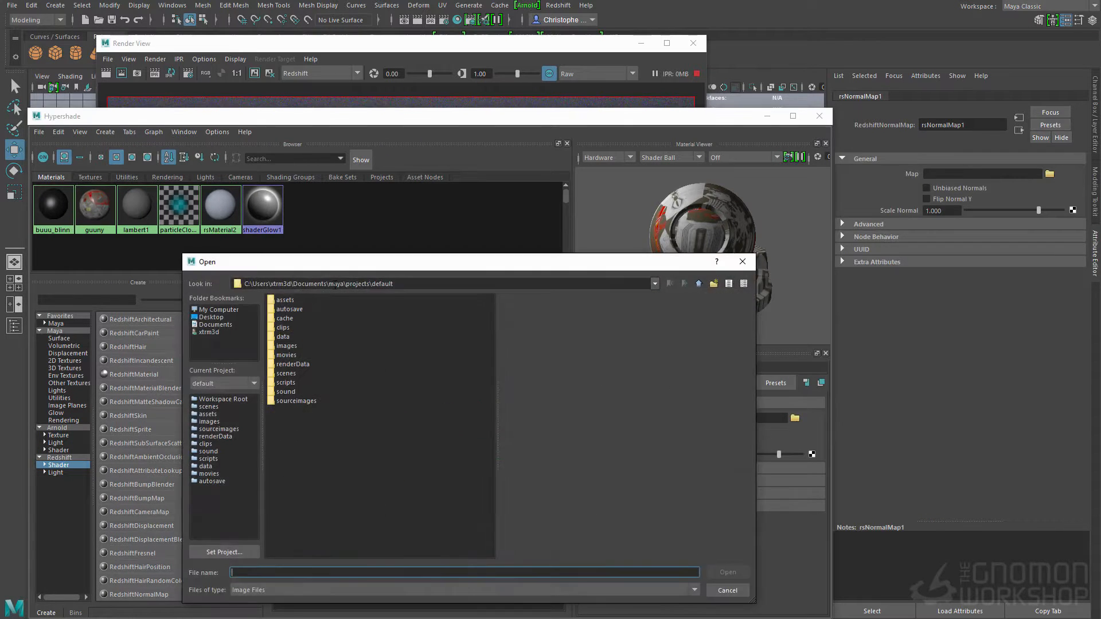
left_click(213, 310)
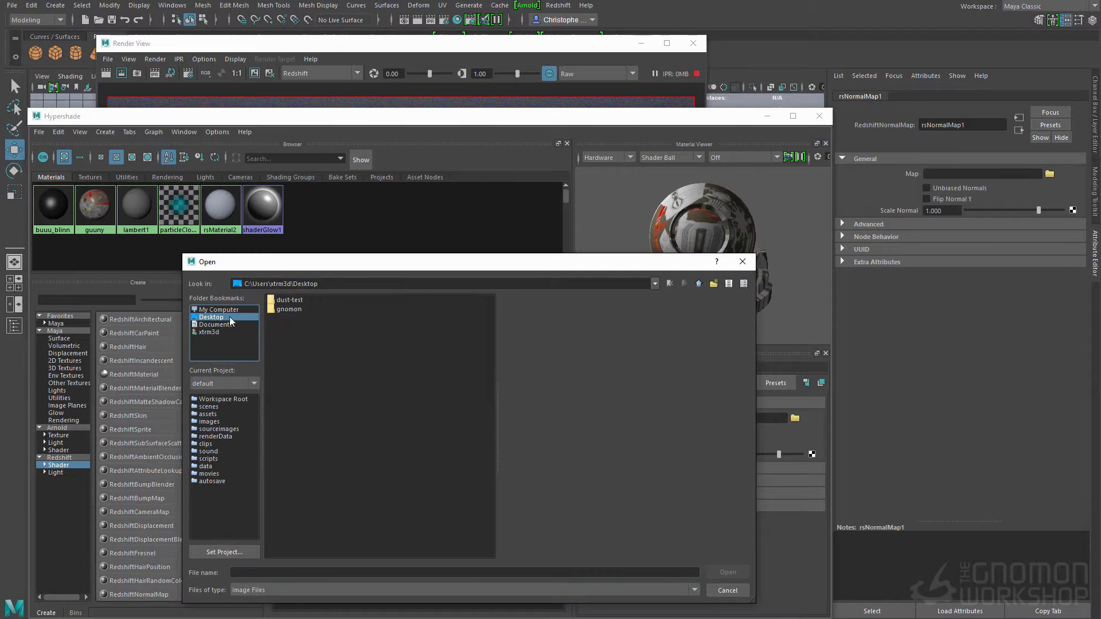
left_click(314, 283)
type("E:\\Dropbox\\gnomon\\gunny")
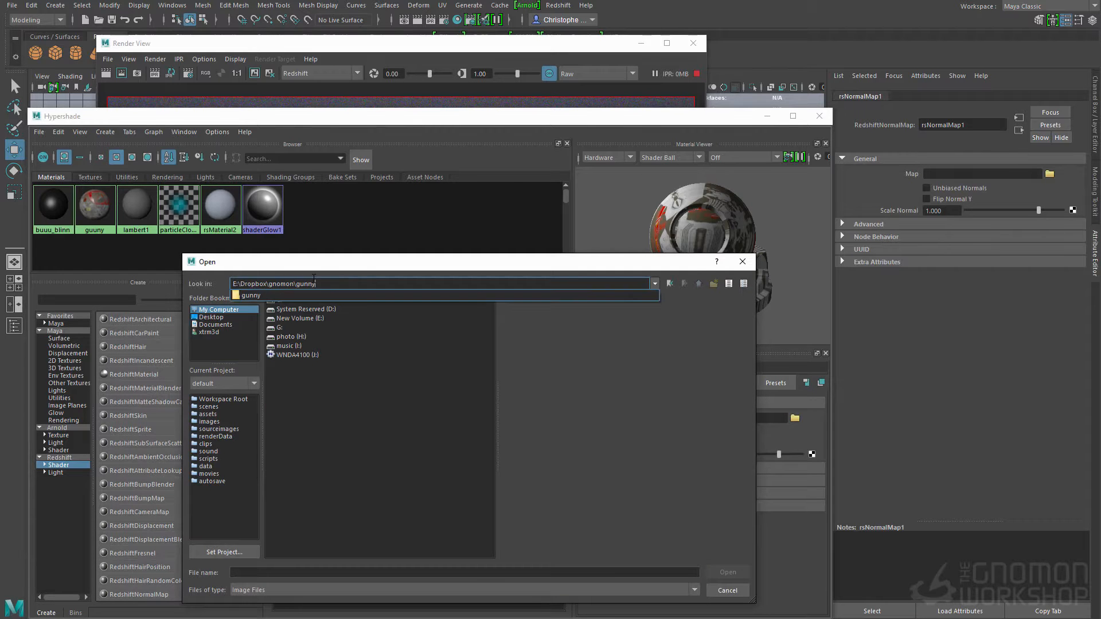
key("Return")
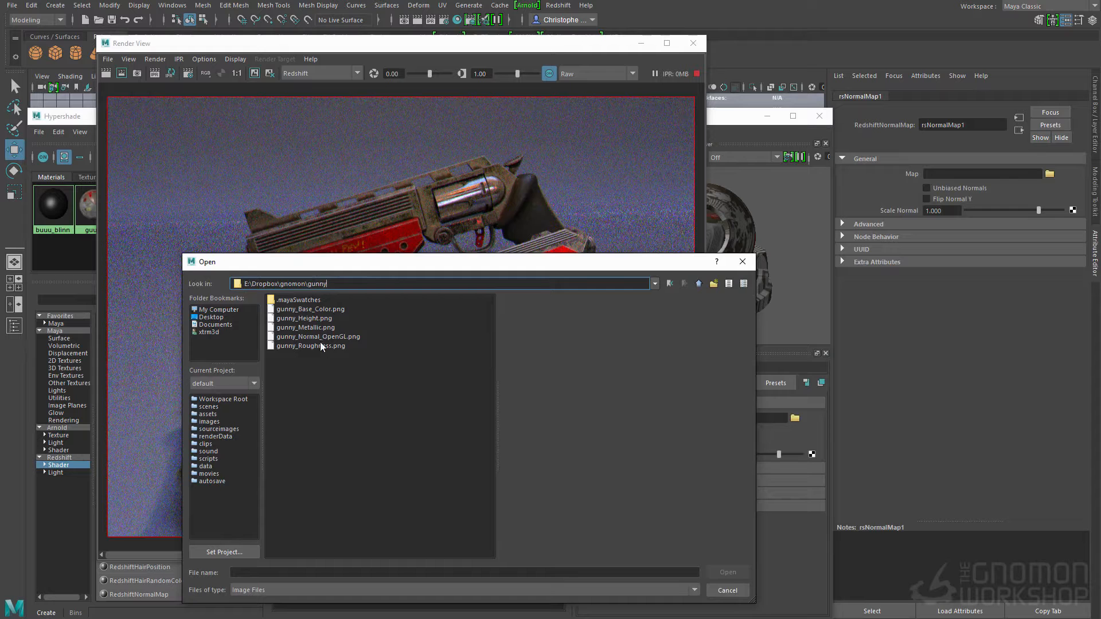
left_click(314, 309)
left_click(322, 337)
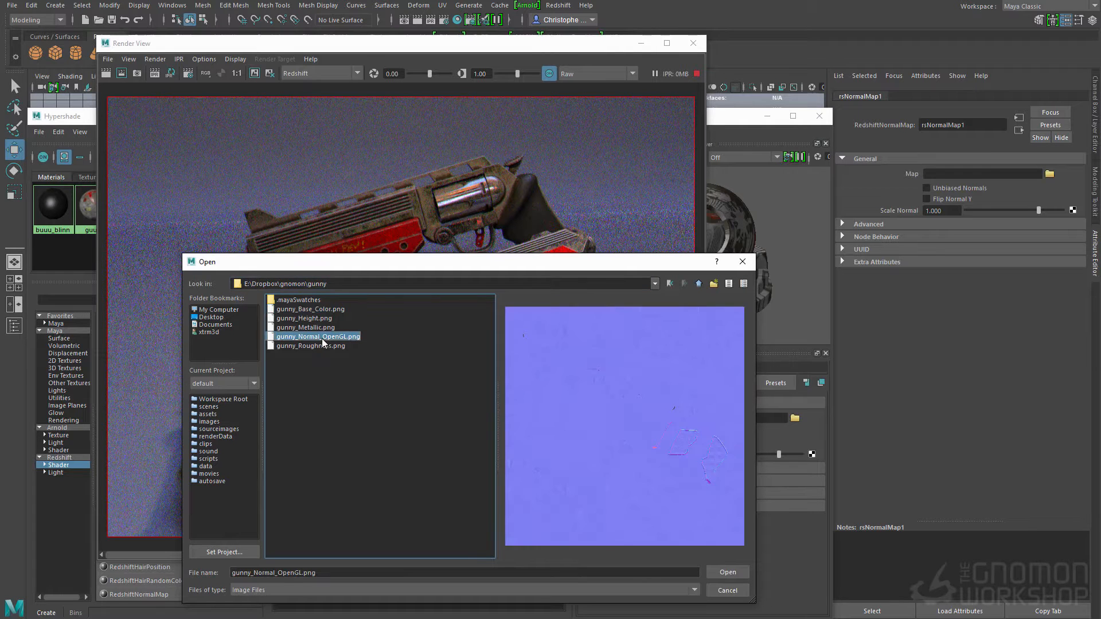
left_click(714, 571)
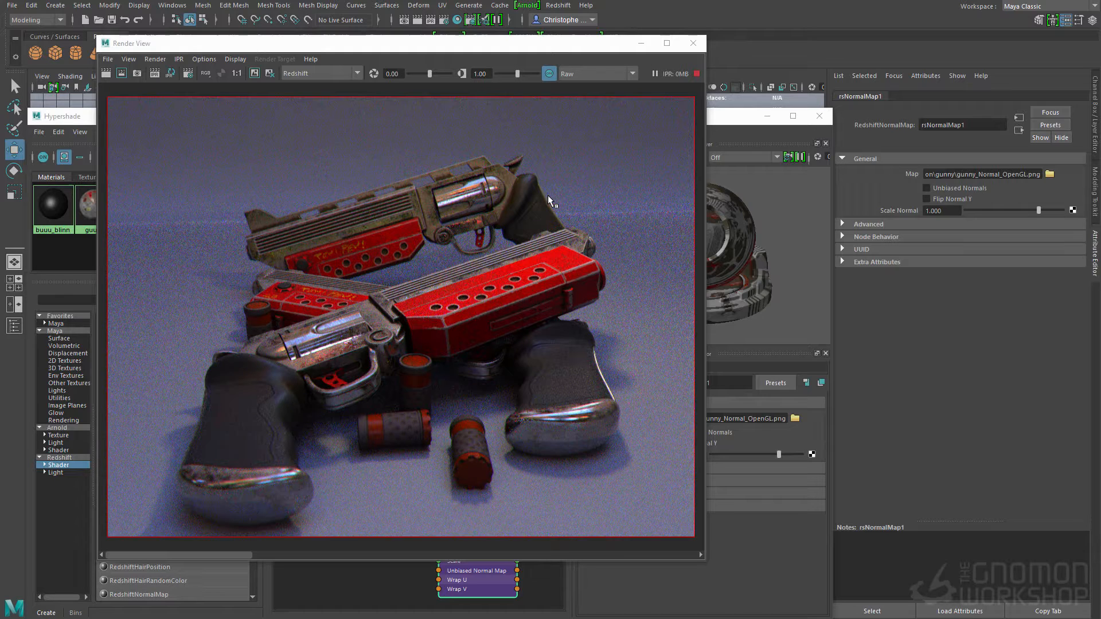
Step: Select the guuny material and arrange the Hypershade and Render View so its reflection settings and the guns are visible together
left_click_drag(499, 49, 555, 113)
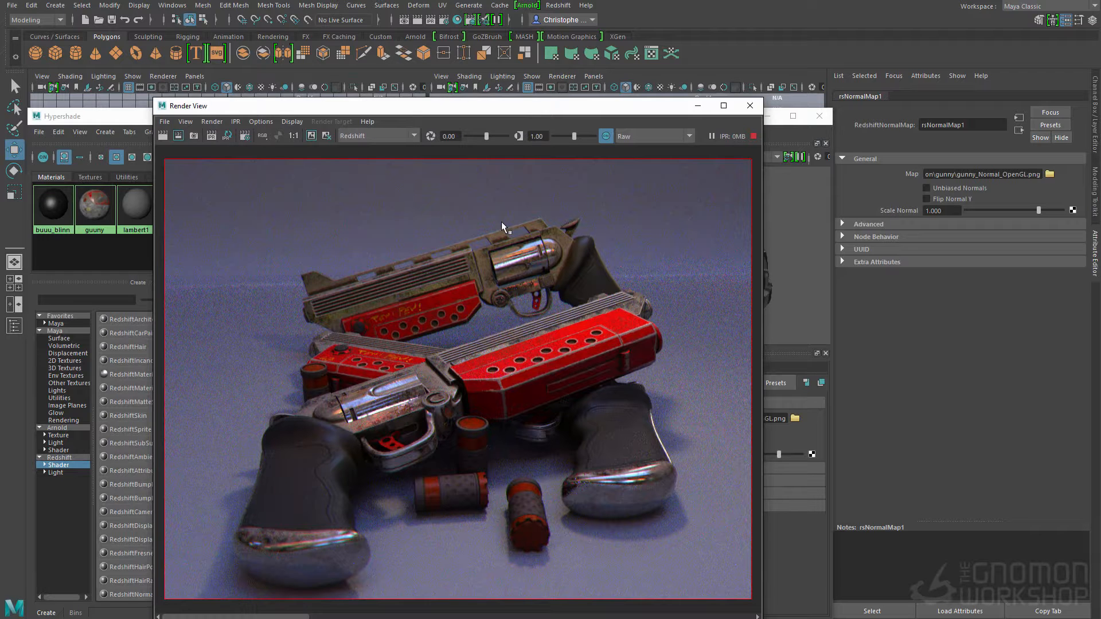
left_click_drag(603, 115, 546, 146)
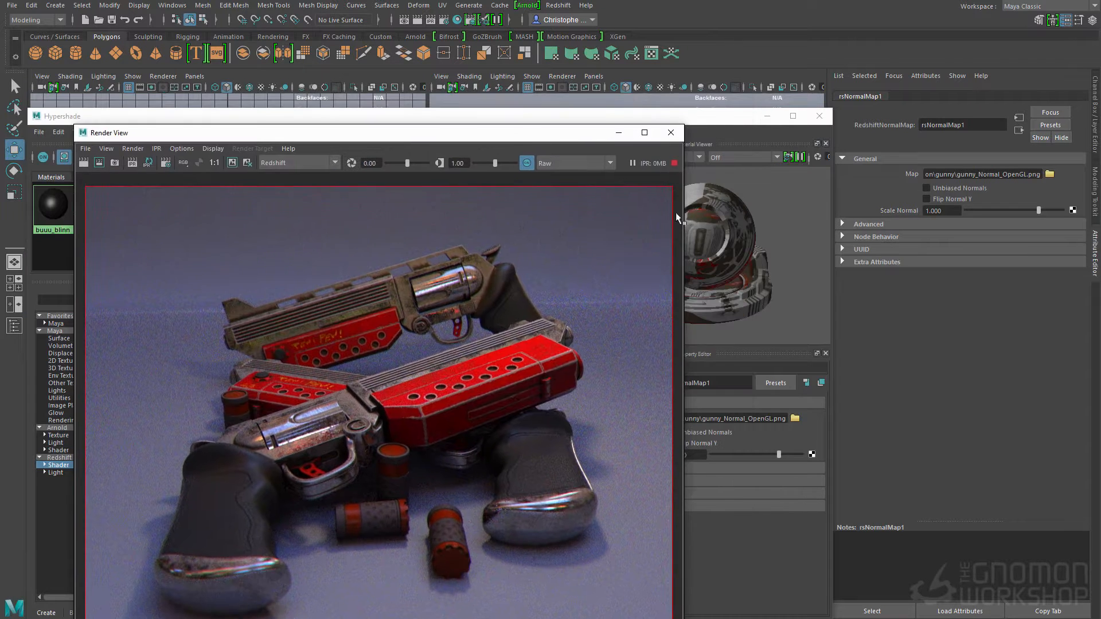
left_click(712, 218)
left_click(483, 428)
scroll(669, 504, "down", 3)
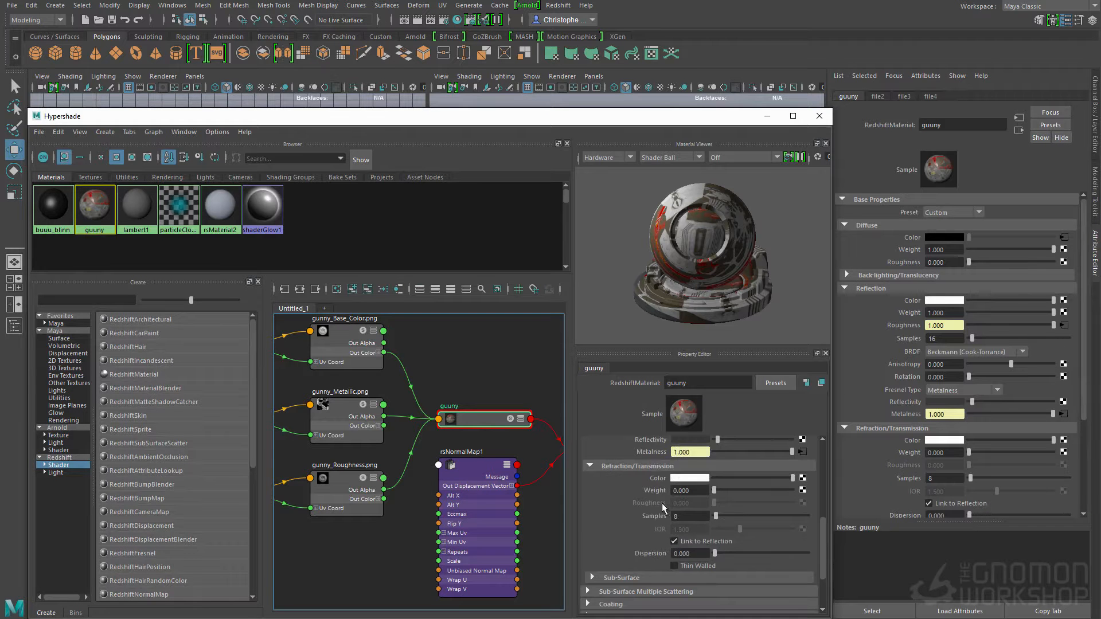
scroll(638, 481, "up", 3)
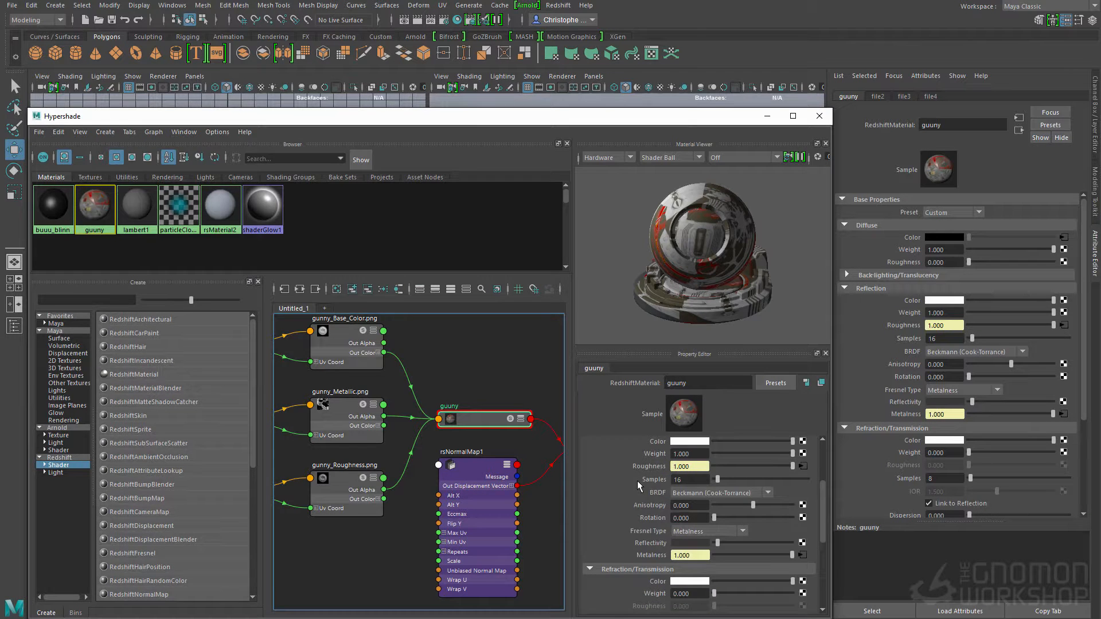
left_click_drag(646, 118, 372, 138)
left_click_drag(589, 138, 872, 111)
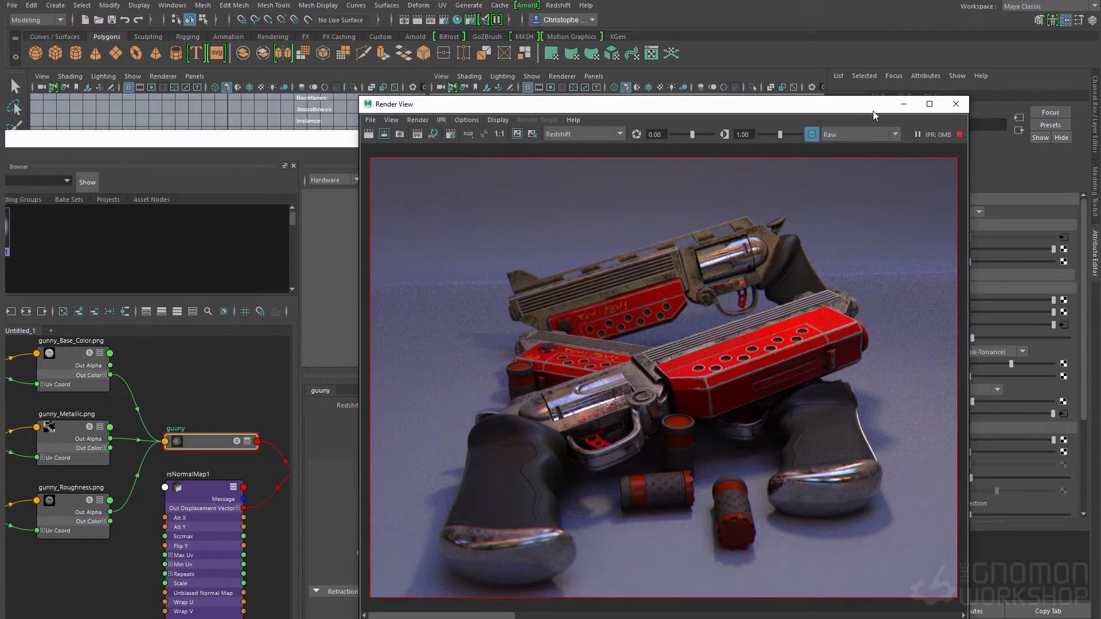
left_click(356, 140)
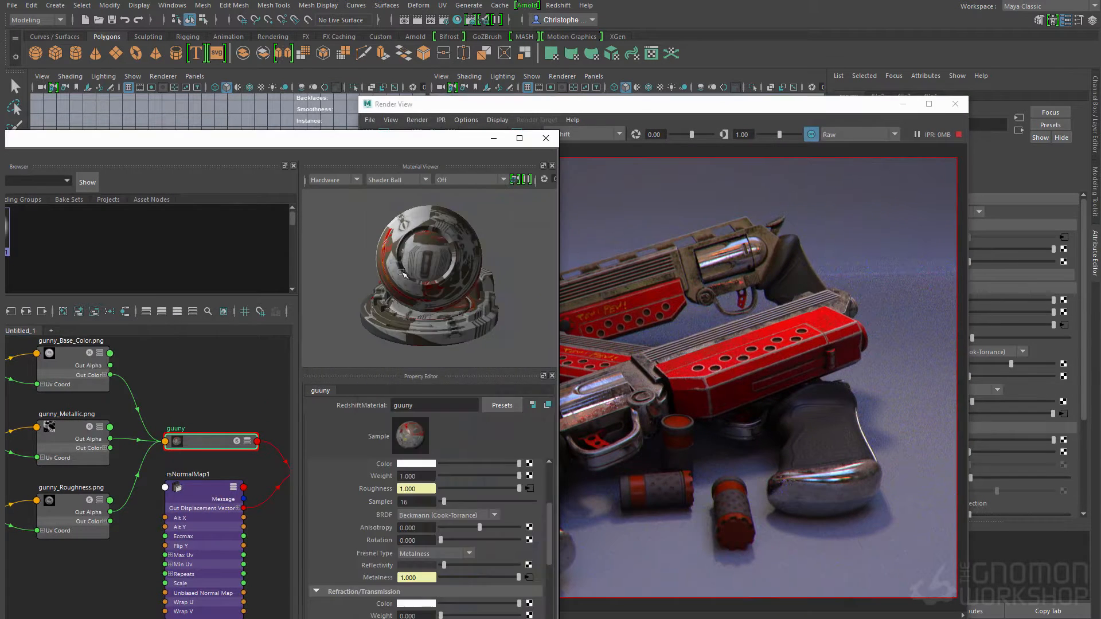
Step: Try a light grey reflectivity color on the guuny material and check it in the full render
left_click(426, 565)
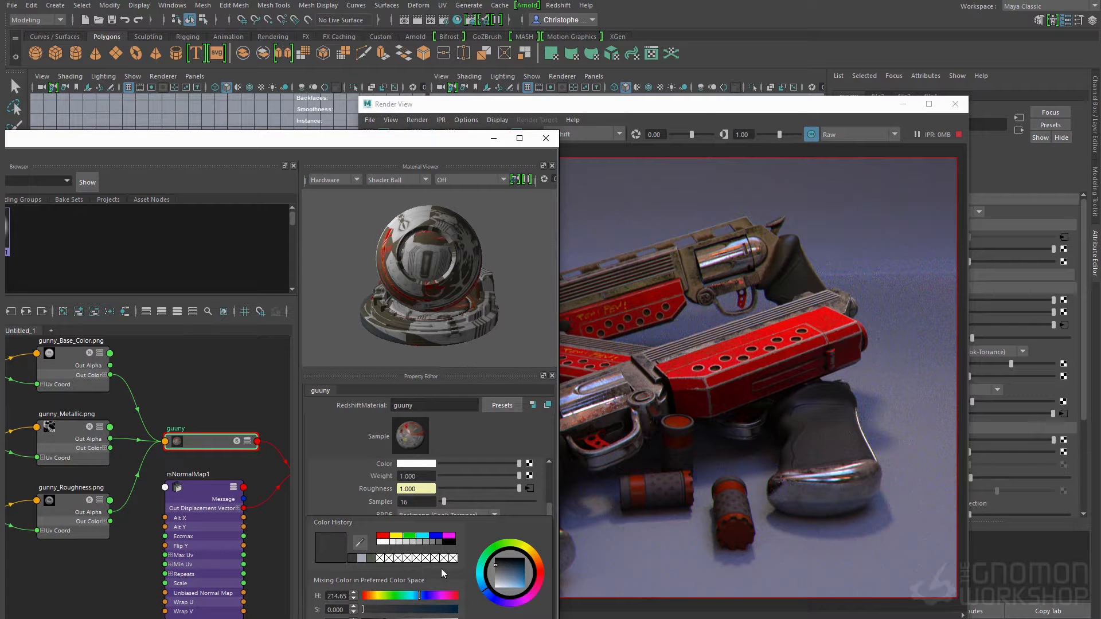
left_click_drag(504, 572, 498, 579)
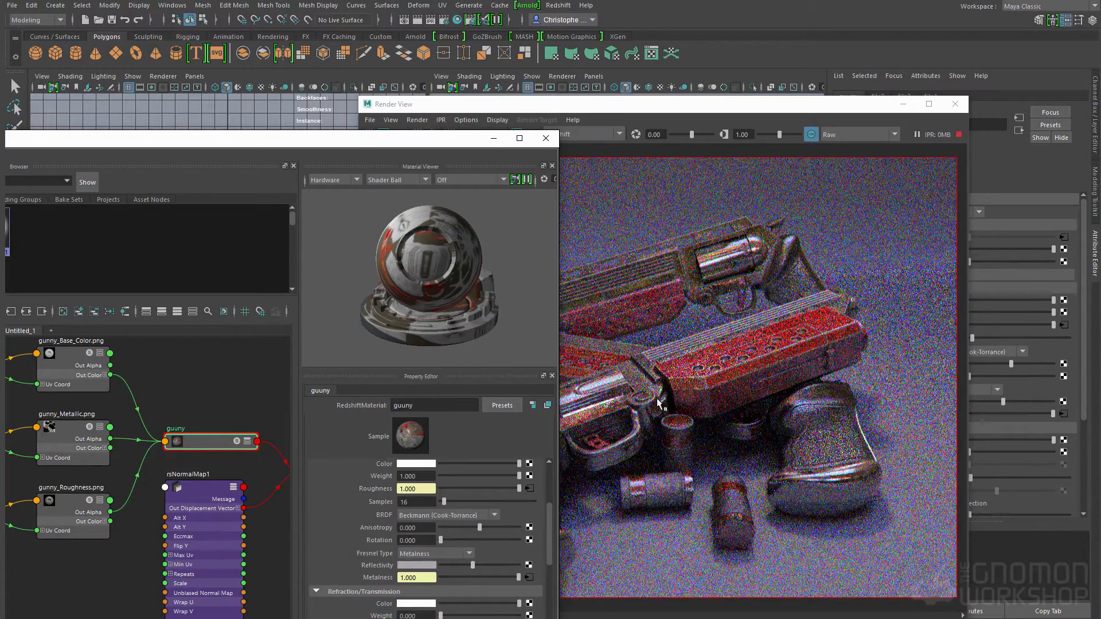
left_click(841, 453)
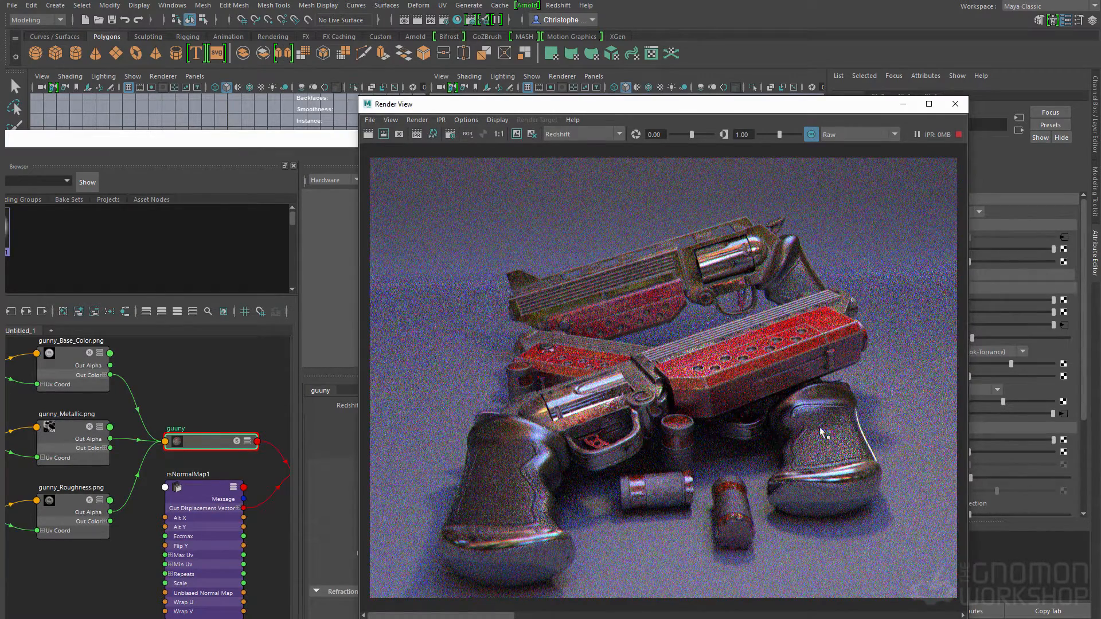
left_click(334, 440)
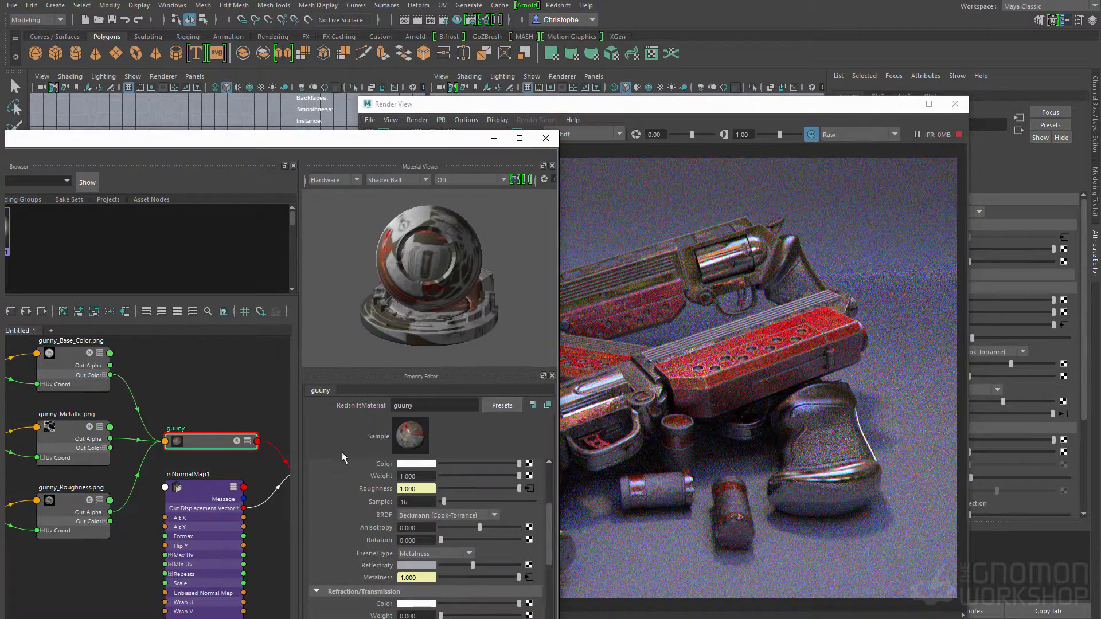
Step: Darken the guuny material's reflectivity to a very dark grey and check the guns in the render
left_click_drag(450, 568, 446, 565)
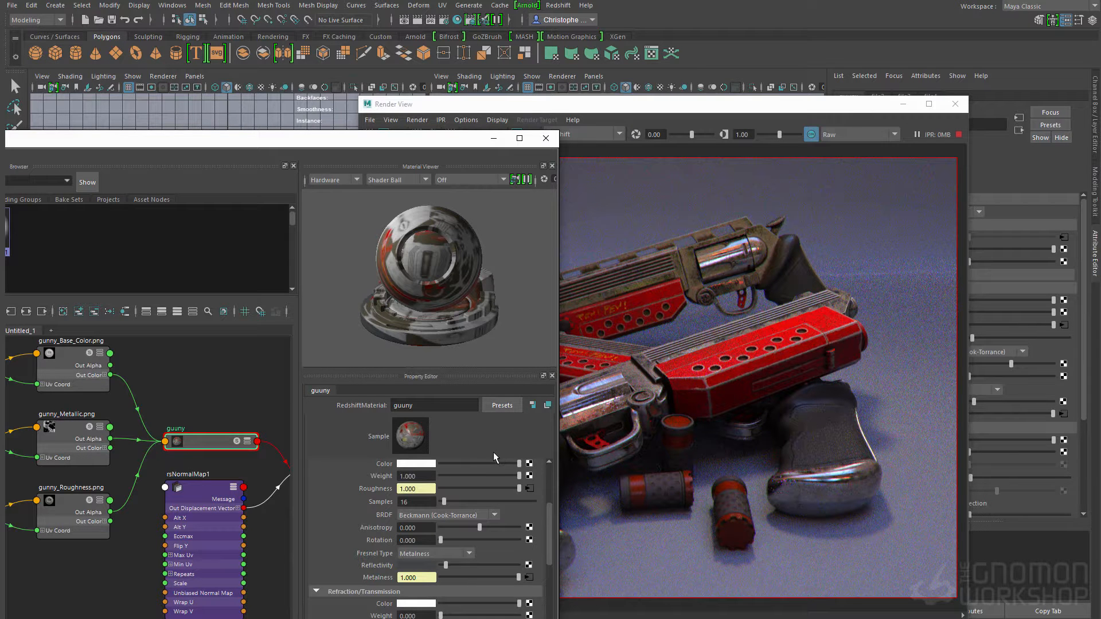
left_click(418, 565)
left_click_drag(650, 103, 677, 89)
left_click(357, 488)
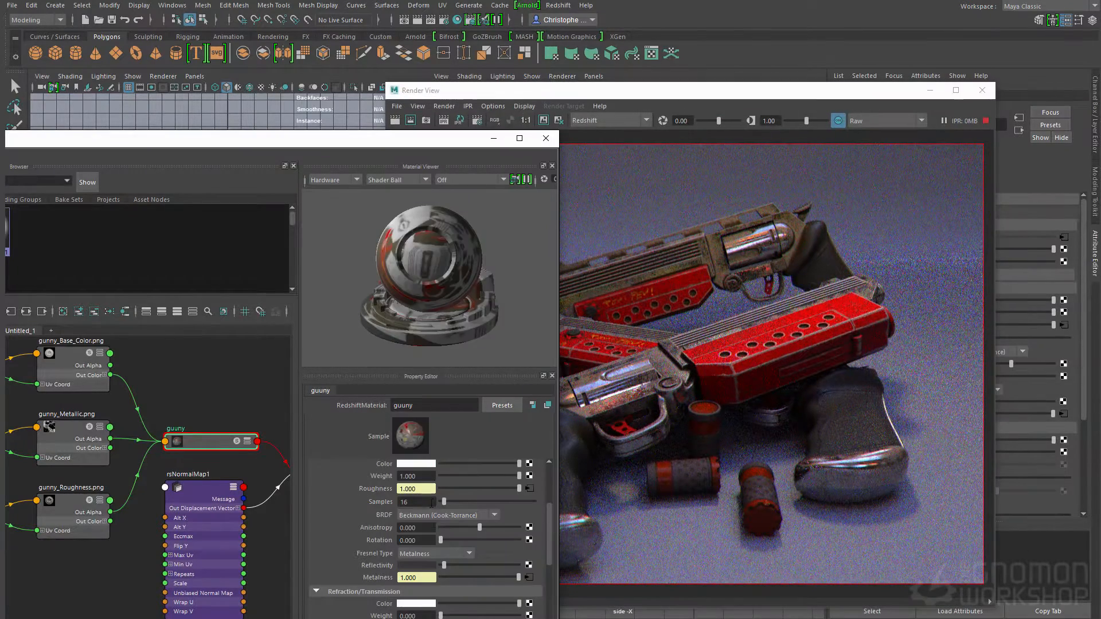
Step: Set the guuny material's reflection BRDF to GGX and check the updated render
left_click(431, 514)
left_click(415, 538)
left_click(441, 516)
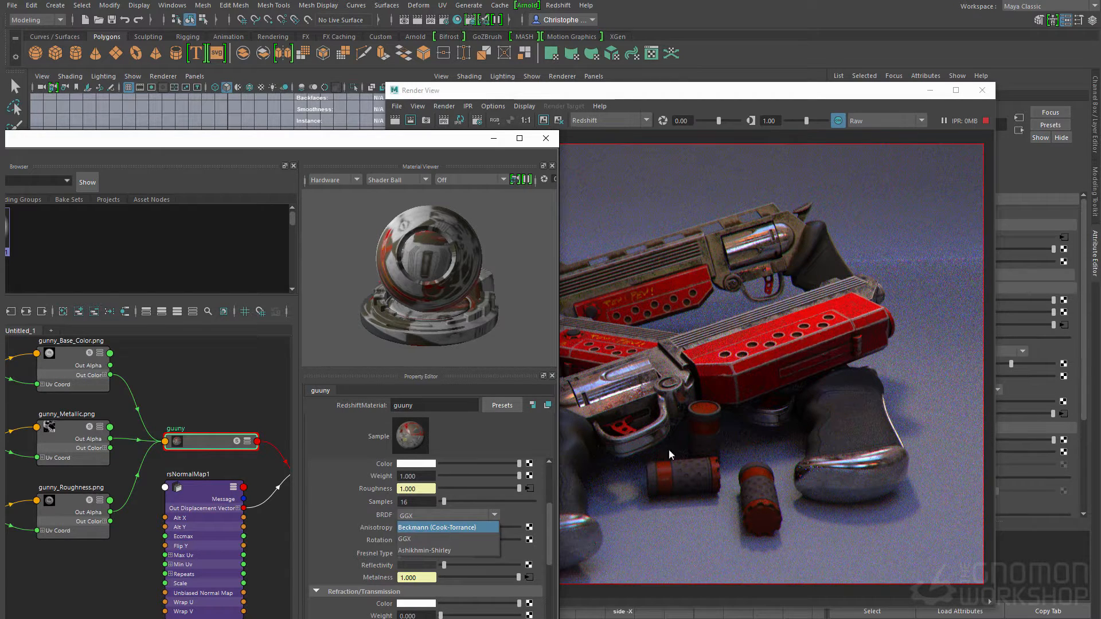
left_click(744, 398)
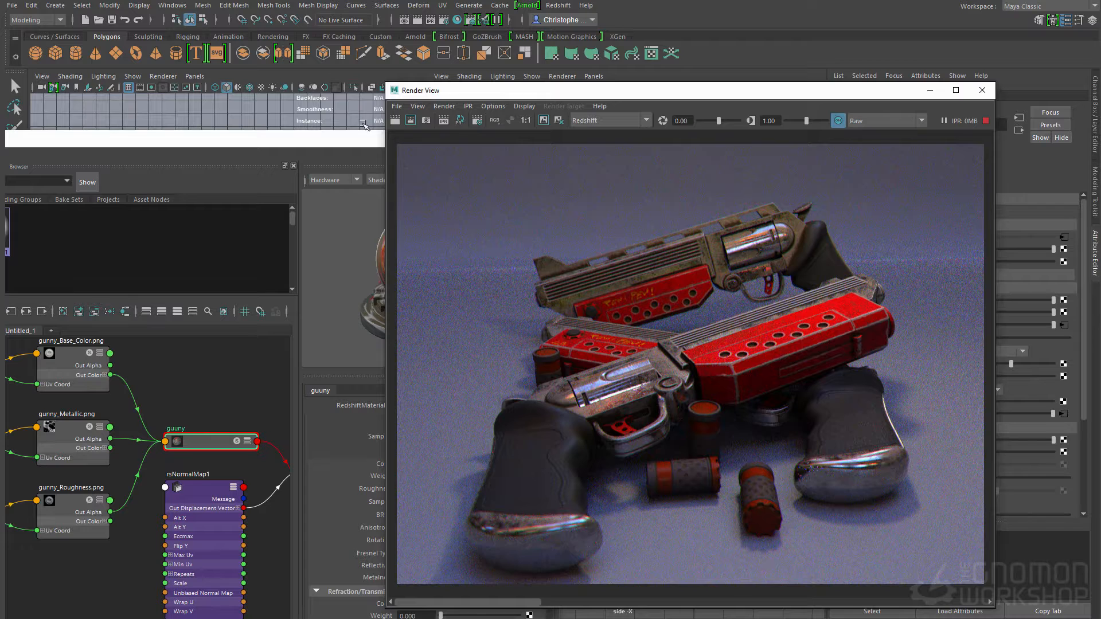
Step: Select the Redshift dome light among the Hypershade lights and set its exposure to 0.5
left_click_drag(637, 96, 247, 105)
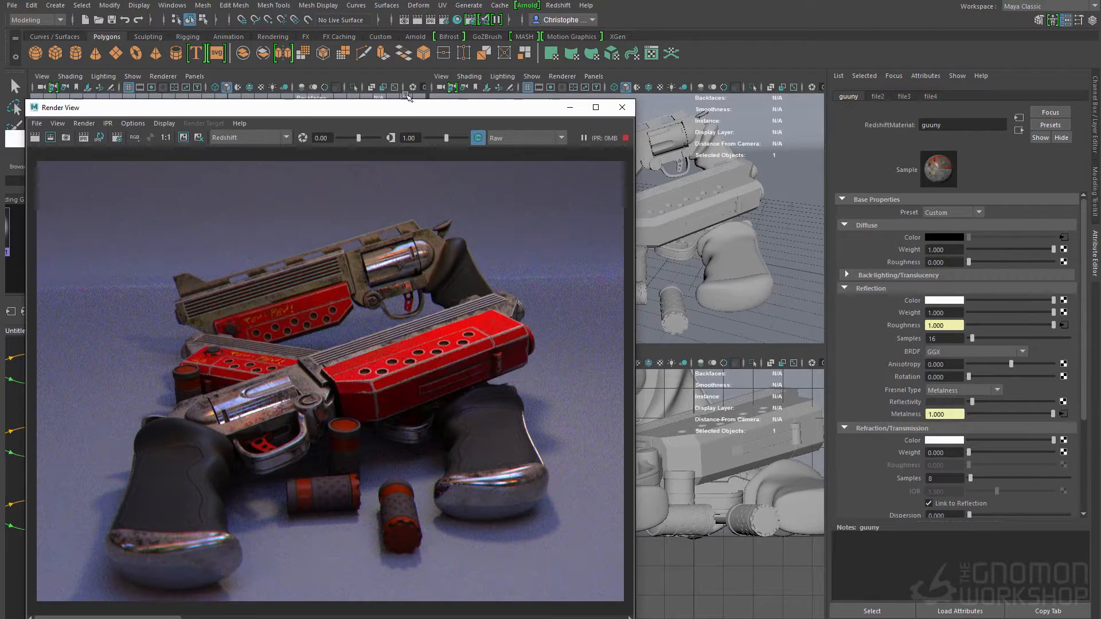
left_click_drag(18, 140, 514, 322)
left_click(391, 372)
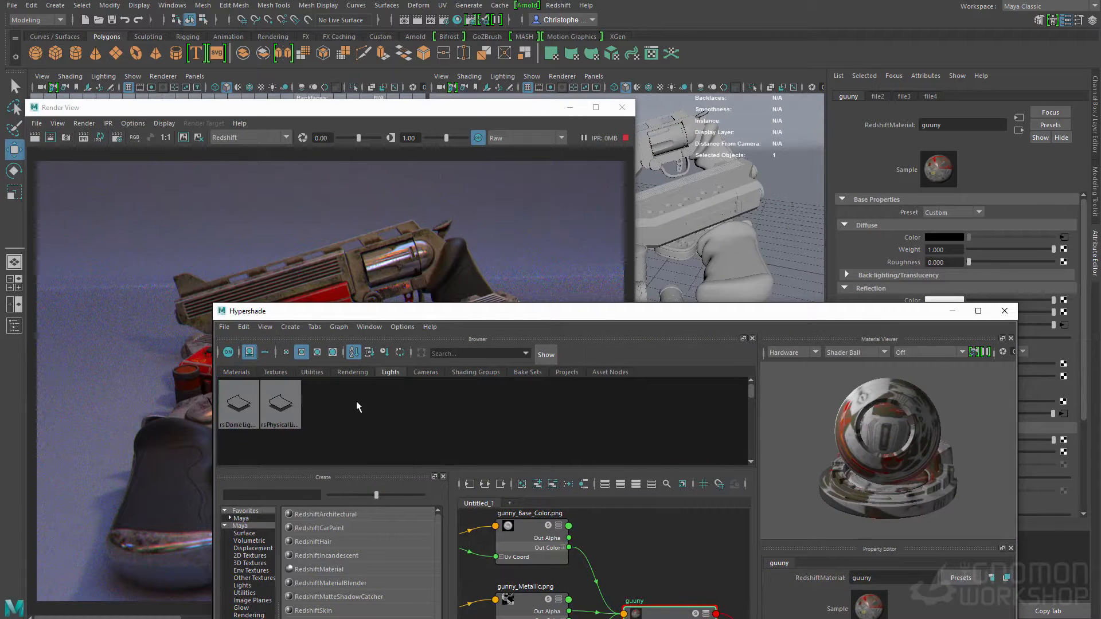
left_click(251, 403)
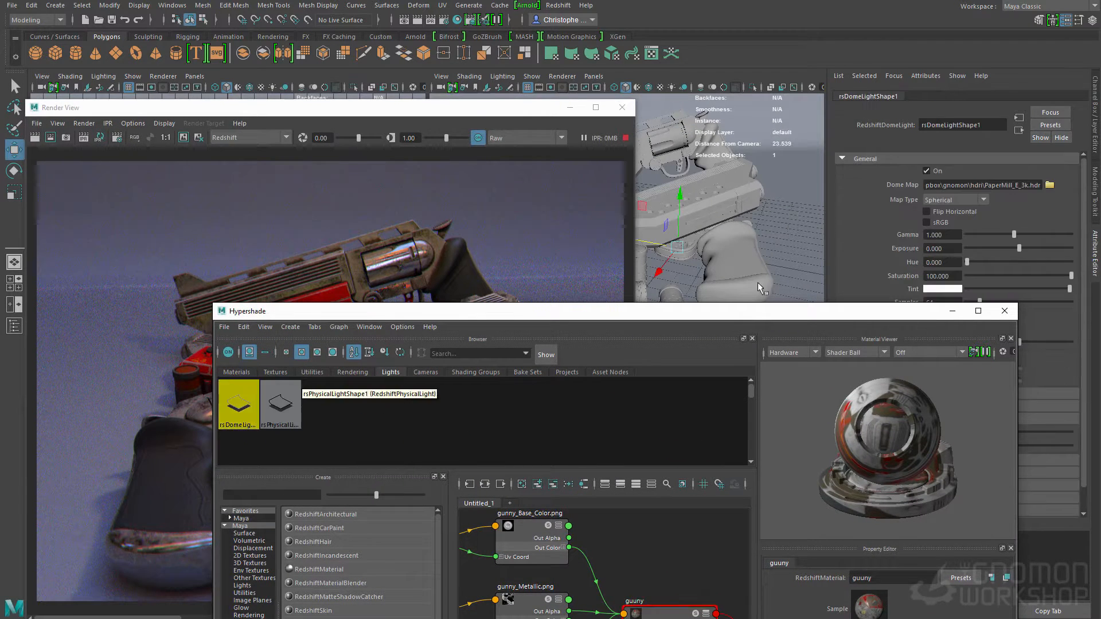
left_click_drag(750, 315, 379, 404)
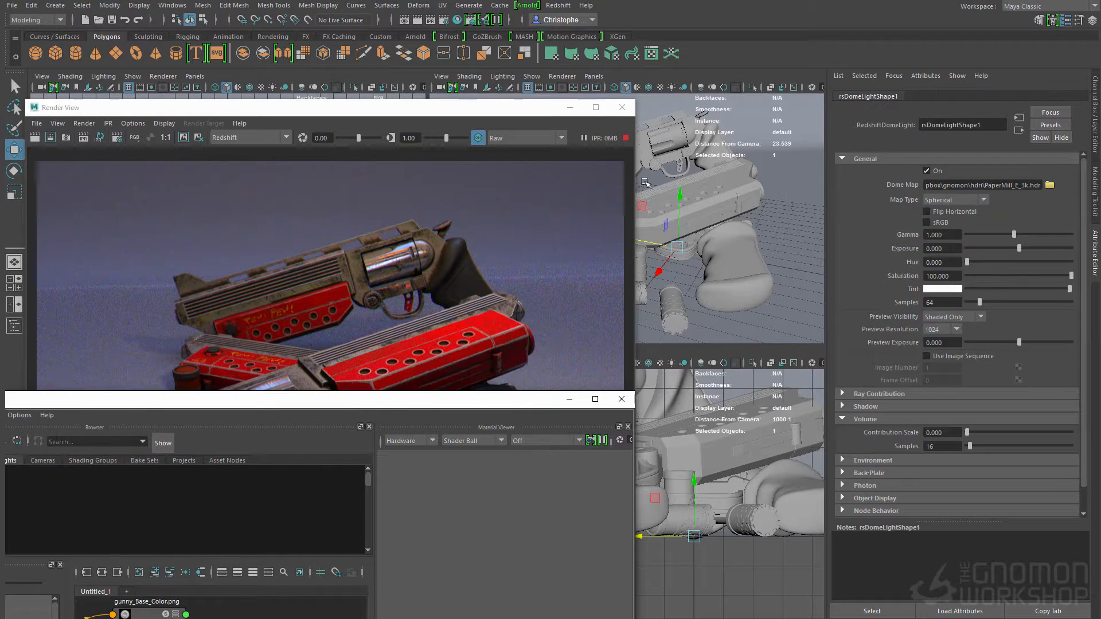
left_click(597, 106)
left_click_drag(597, 106, 650, 85)
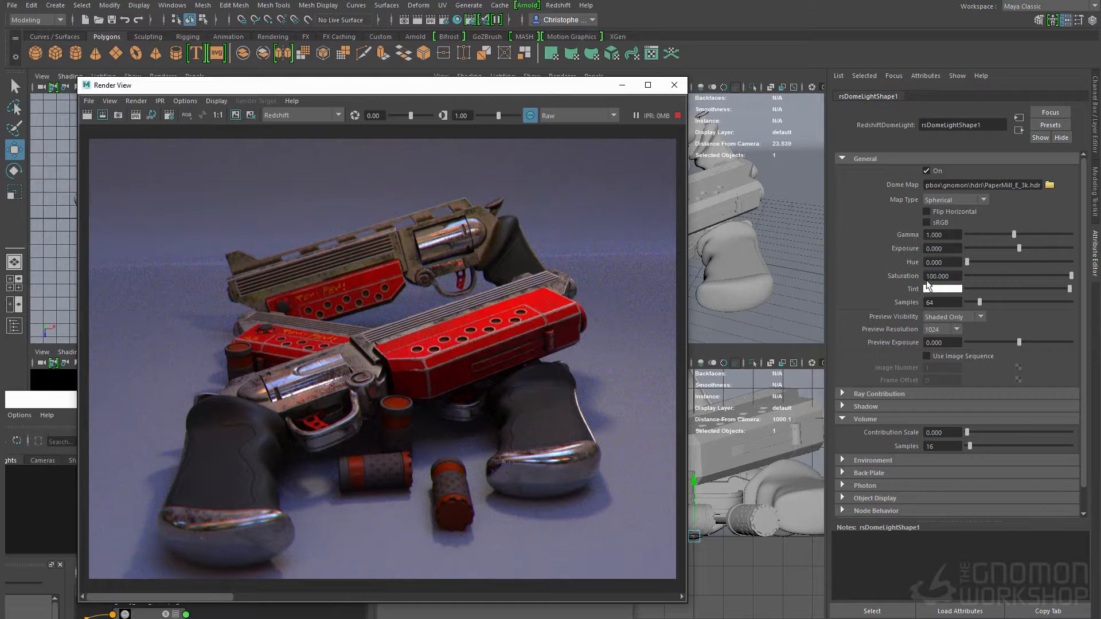
left_click(935, 249)
type("0.5")
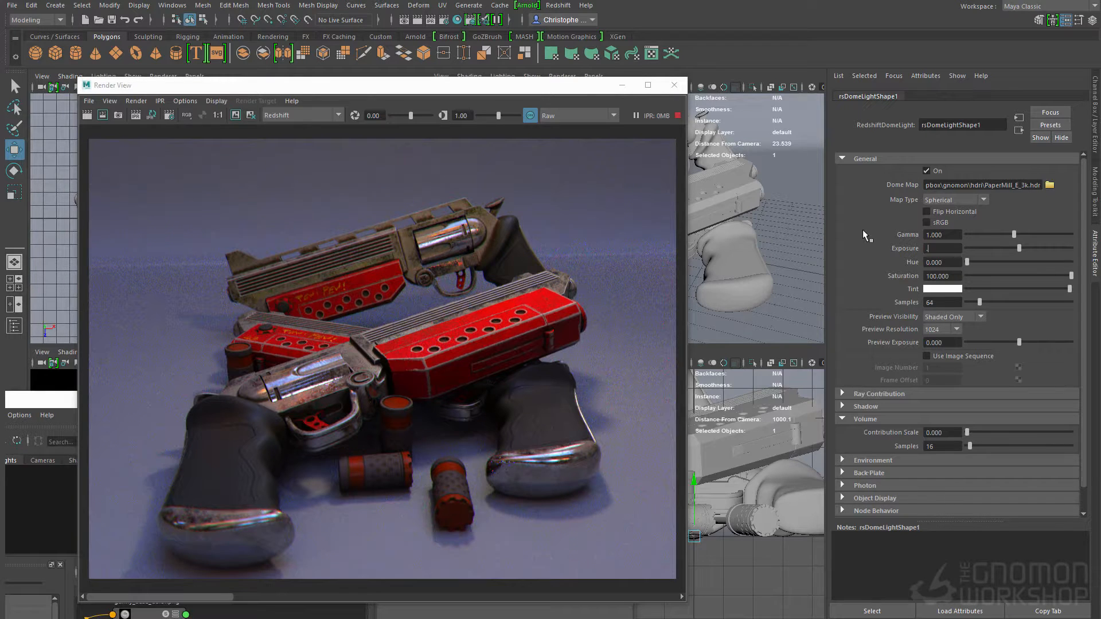
key("Return")
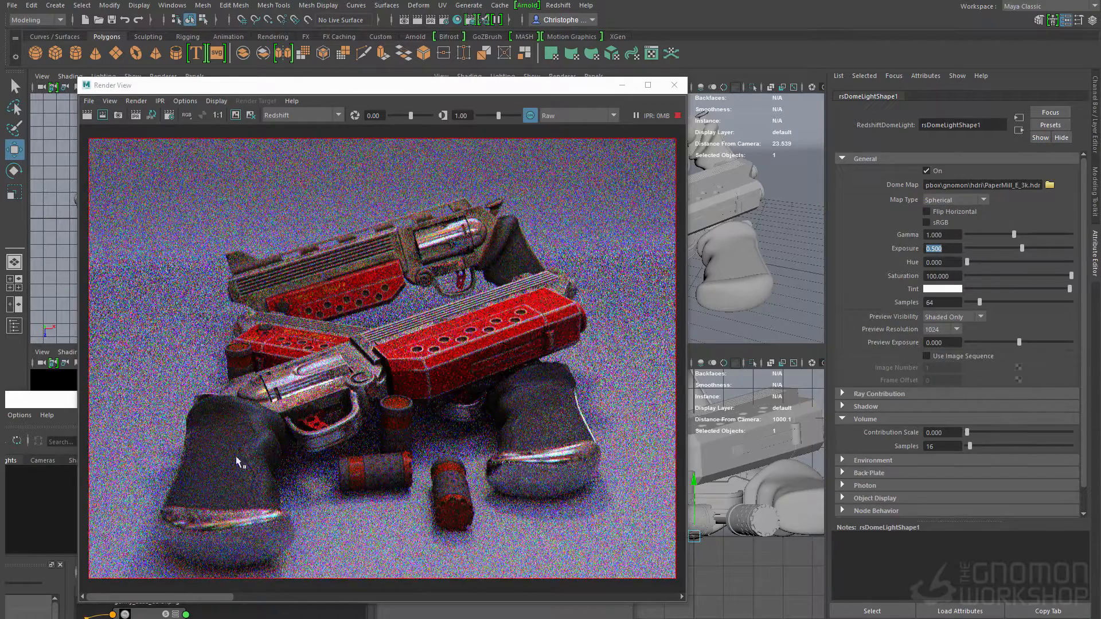
Step: Select rsMaterial2 in the Hypershade materials and set its reflection samples to 128
left_click_drag(43, 404, 405, 161)
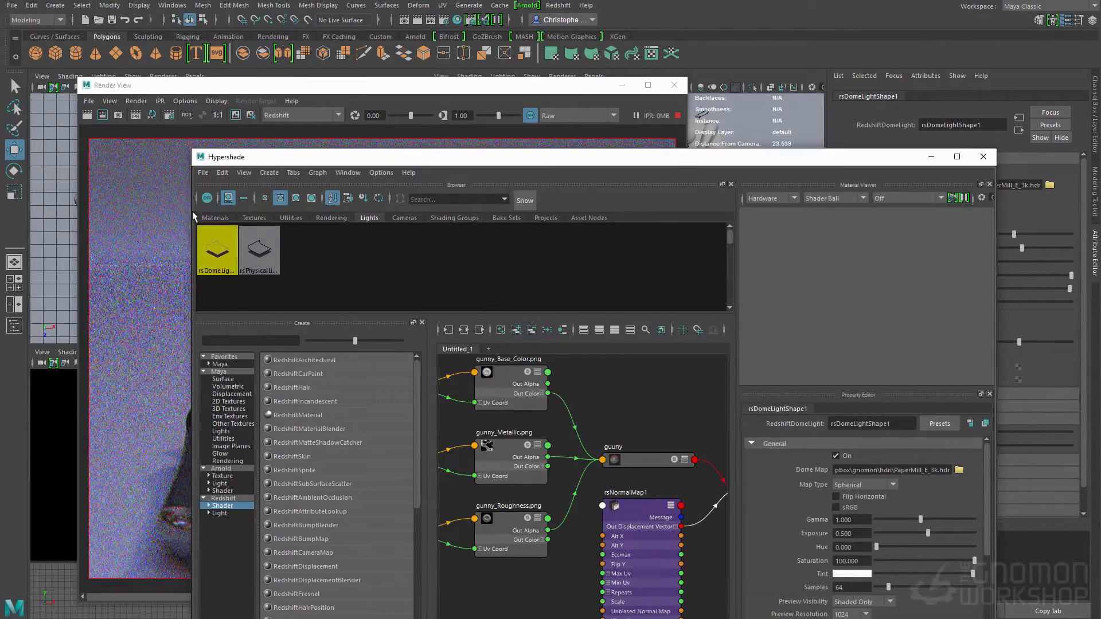
left_click(215, 218)
left_click(370, 260)
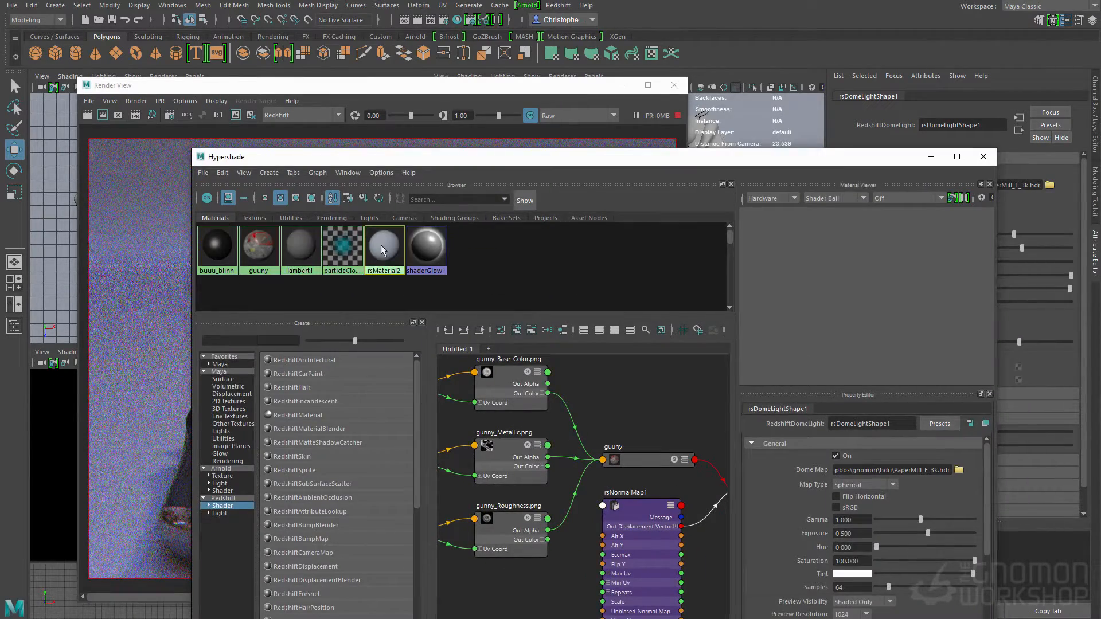
double_click(842, 520)
type("1")
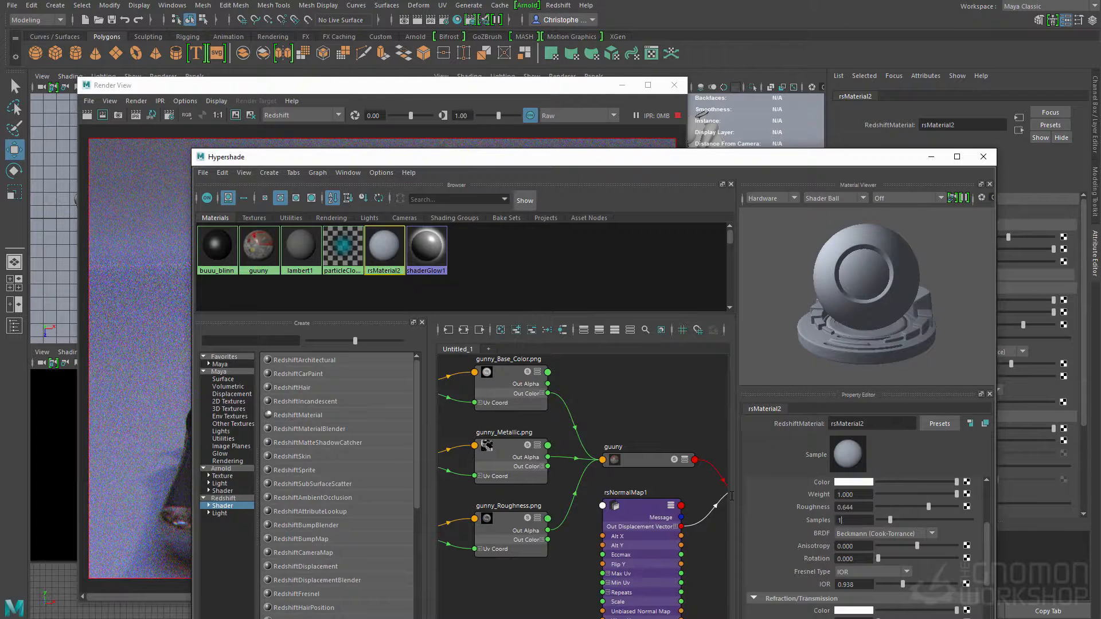
type("28")
key("Return")
scroll(841, 559, "up", 1)
scroll(840, 559, "up", 2)
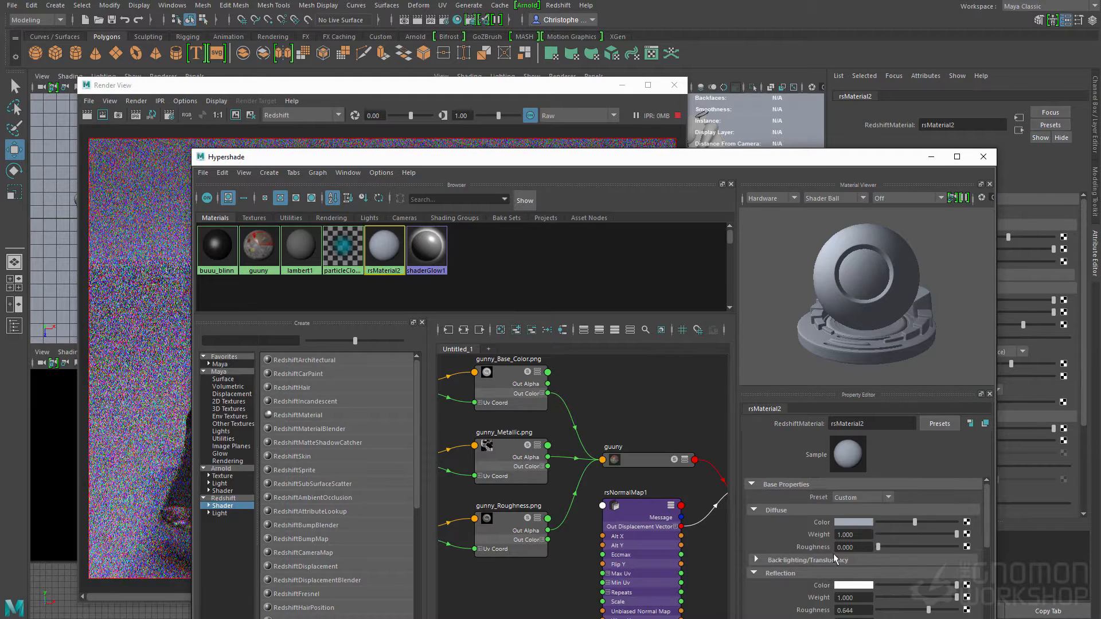
Step: Select the Redshift physical light among the Hypershade lights and set its area samples to 128
left_click(369, 218)
left_click(252, 236)
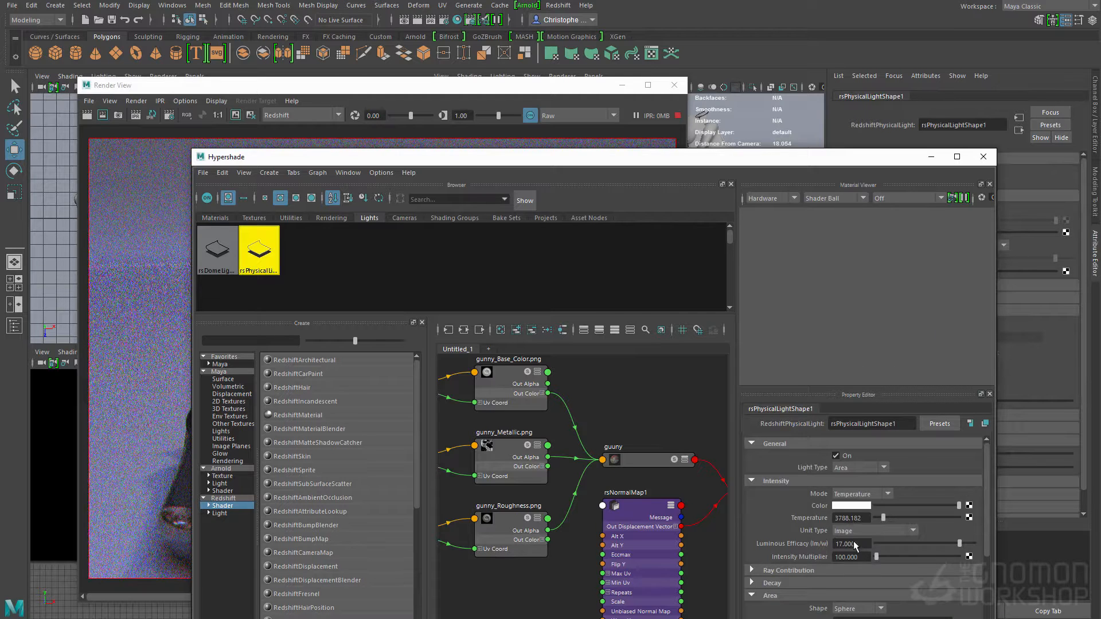
scroll(852, 541, "down", 3)
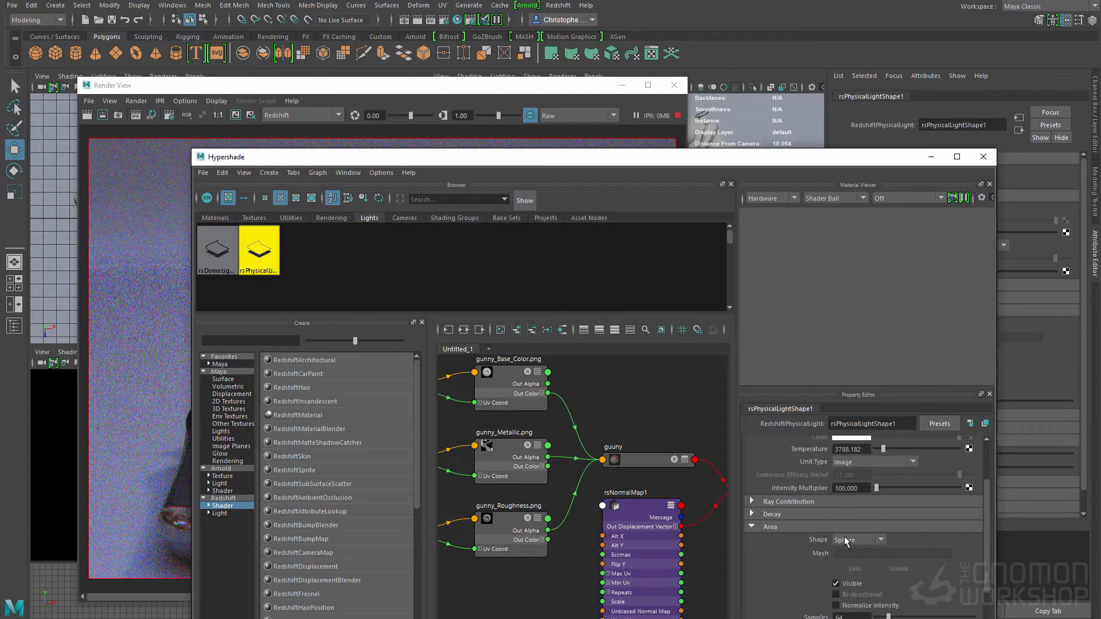
scroll(849, 555, "up", 3)
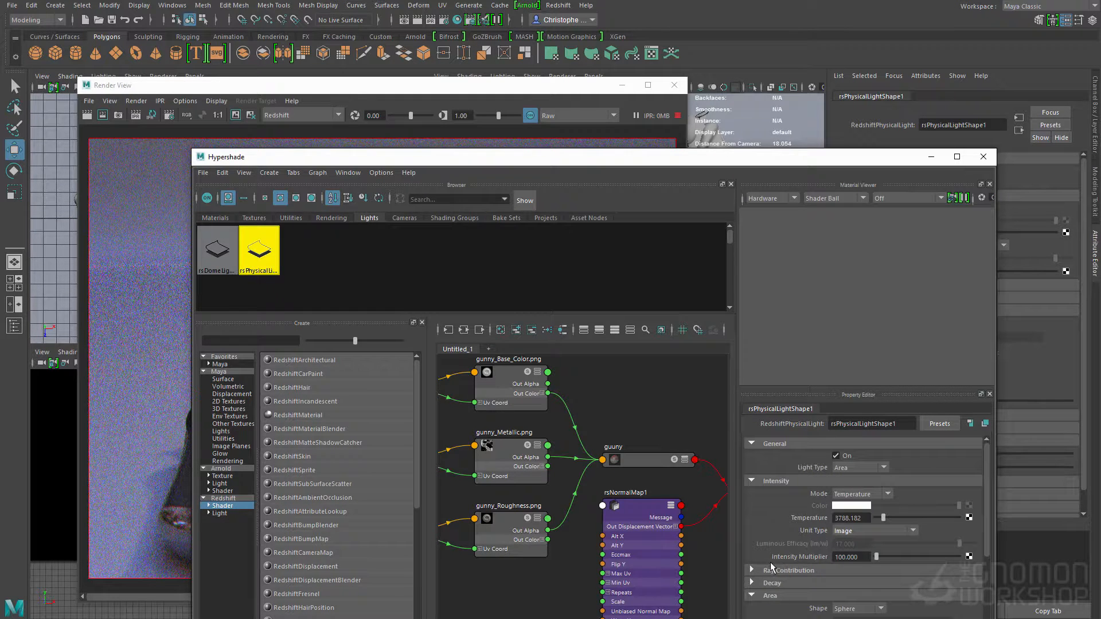
scroll(770, 567, "down", 1)
scroll(770, 565, "down", 1)
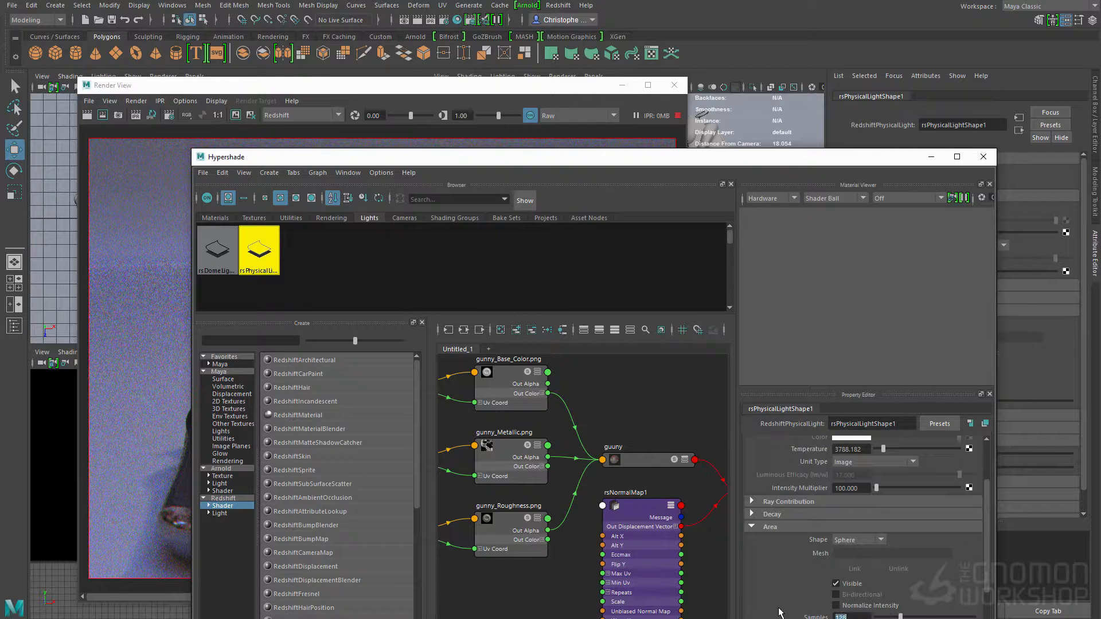
Step: Select the Redshift dome light and set its samples to 128
left_click(218, 253)
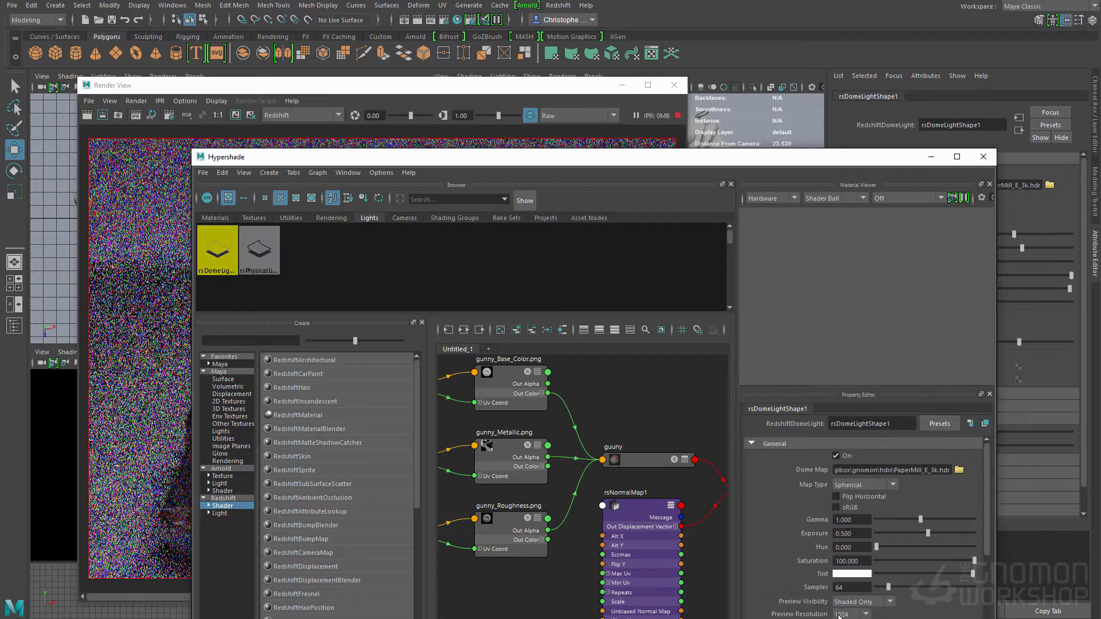
scroll(849, 574, "down", 5)
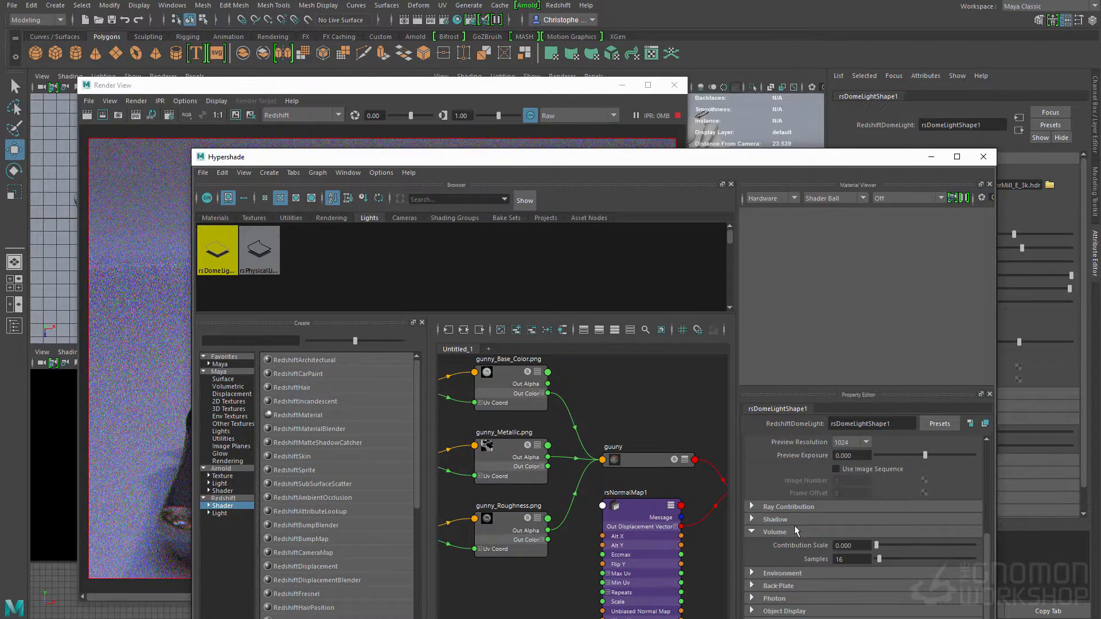
left_click(789, 509)
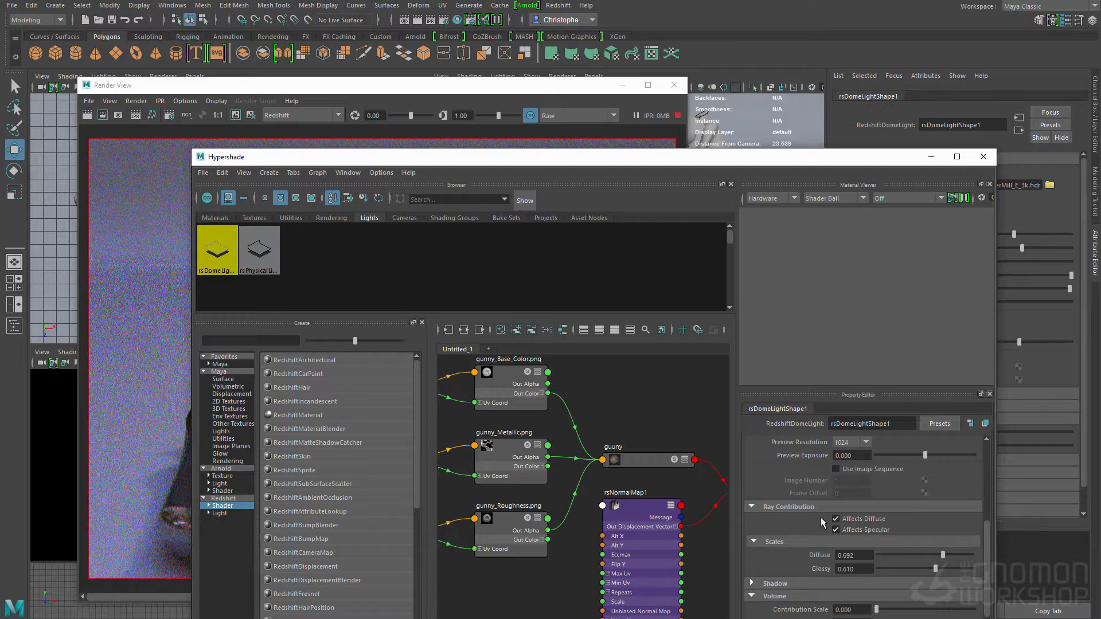
scroll(823, 523, "up", 1)
scroll(821, 517, "up", 2)
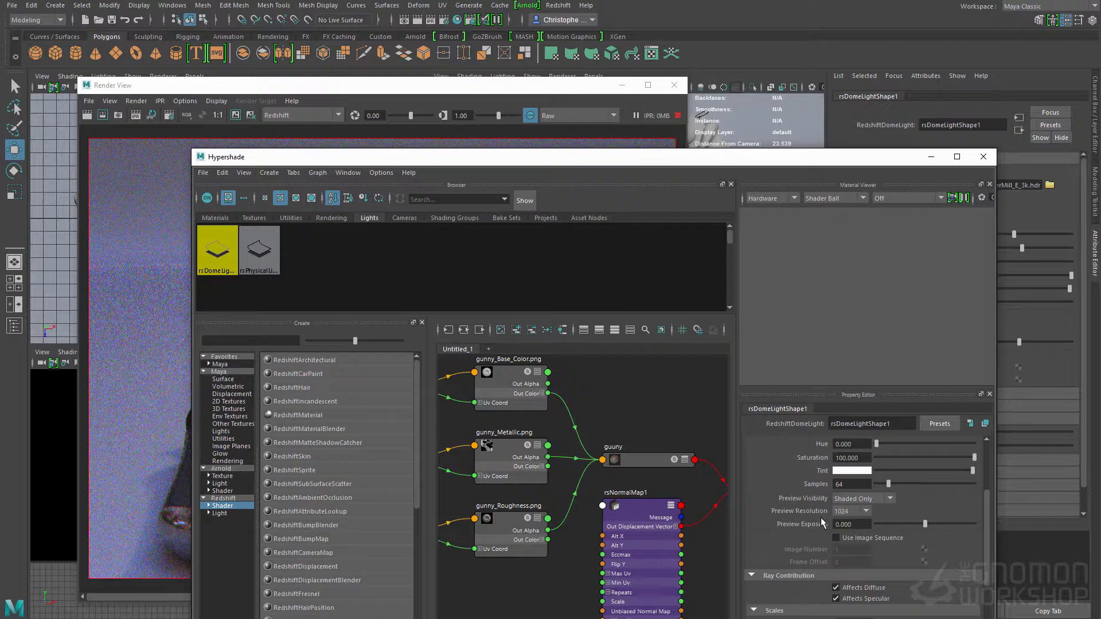
double_click(845, 519)
type("128")
key("Return")
Step: Render the current frame of the guns in the Render View and keep the resulting image
left_click(347, 88)
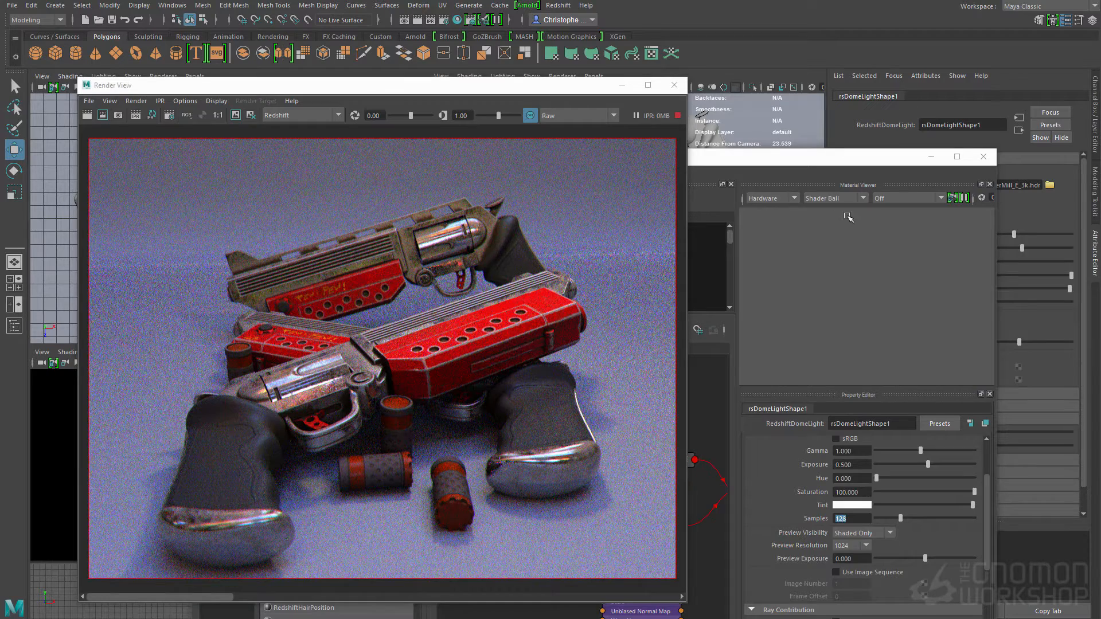
left_click(88, 114)
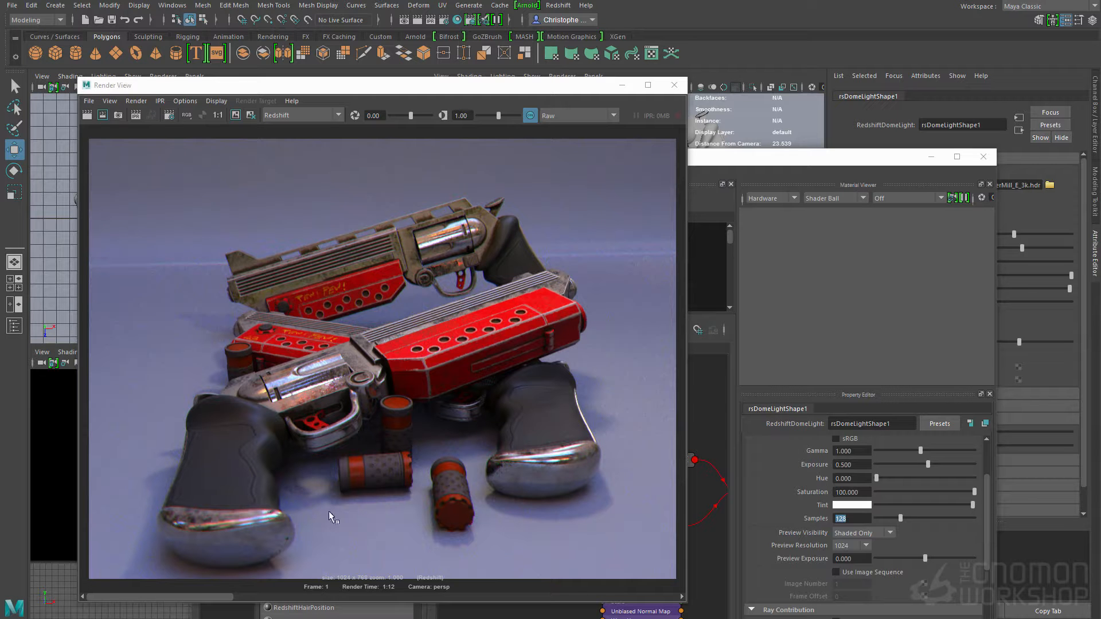
left_click(235, 114)
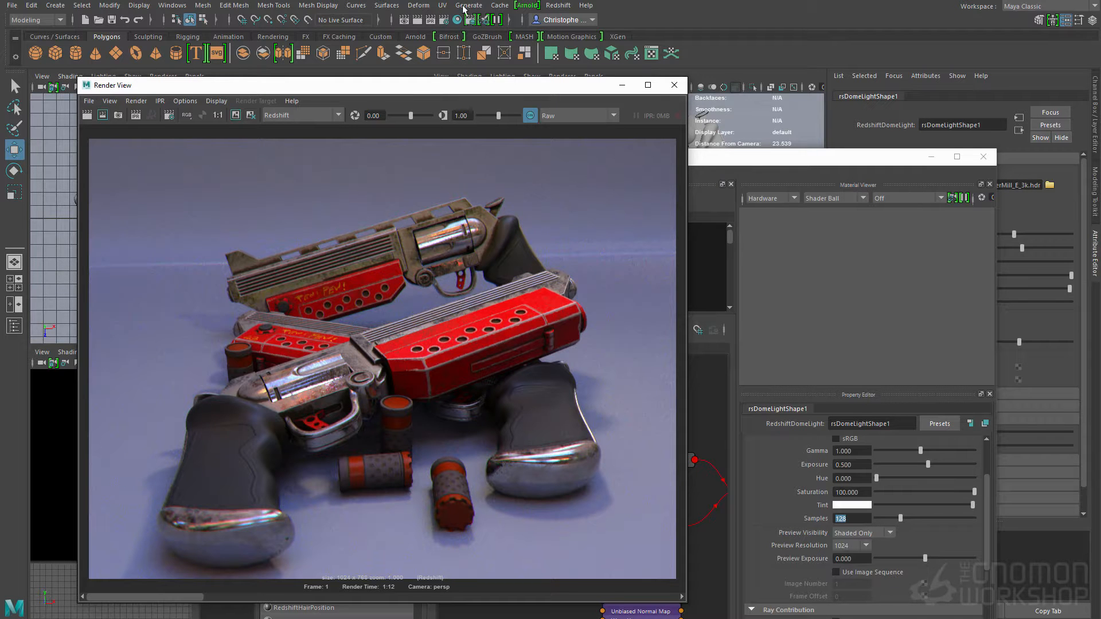
Step: Open the Render Settings and uncover them by moving the Render View aside and closing the Hypershade
left_click(442, 22)
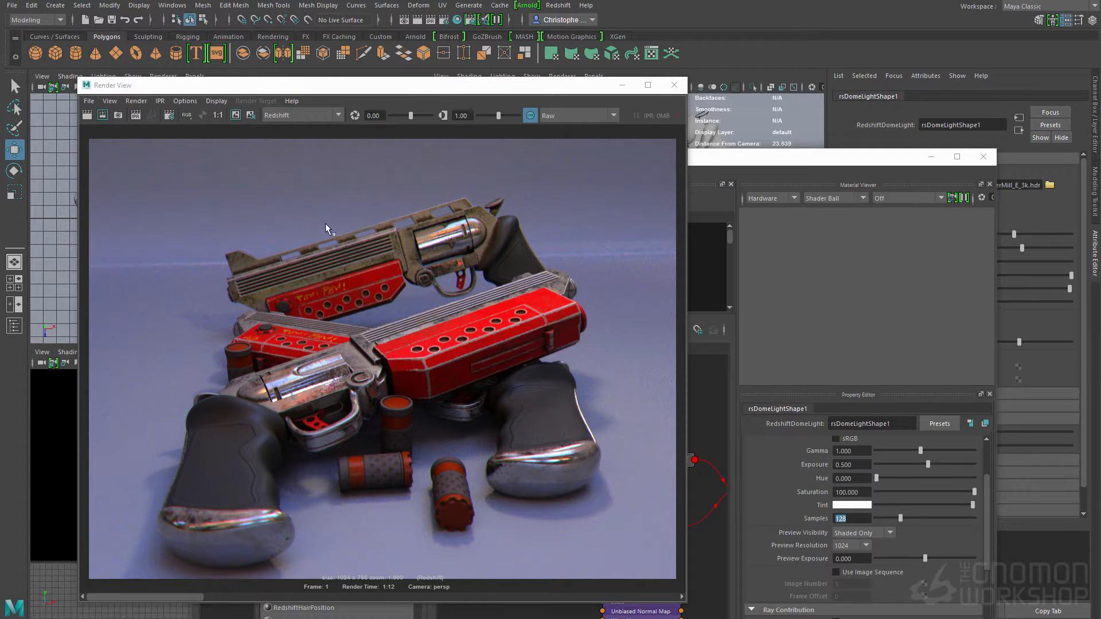
left_click_drag(406, 86, 718, 117)
left_click(308, 172)
left_click(280, 164)
left_click(982, 159)
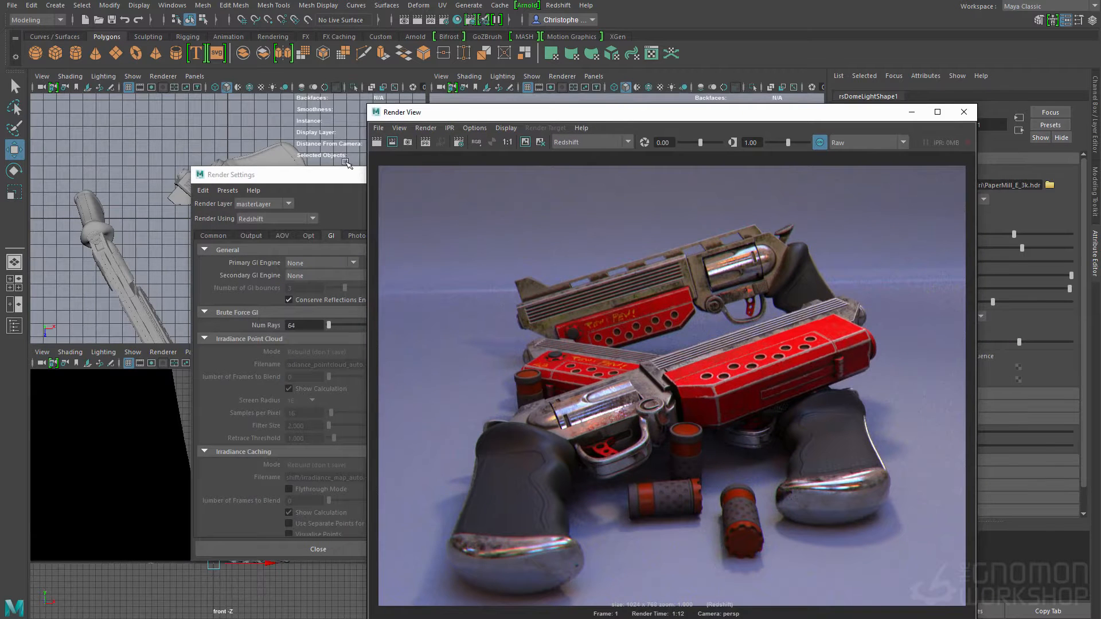
Step: Configure global illumination with 128 brute force rays, Photon Map as primary engine and Brute Force as secondary engine
left_click(332, 180)
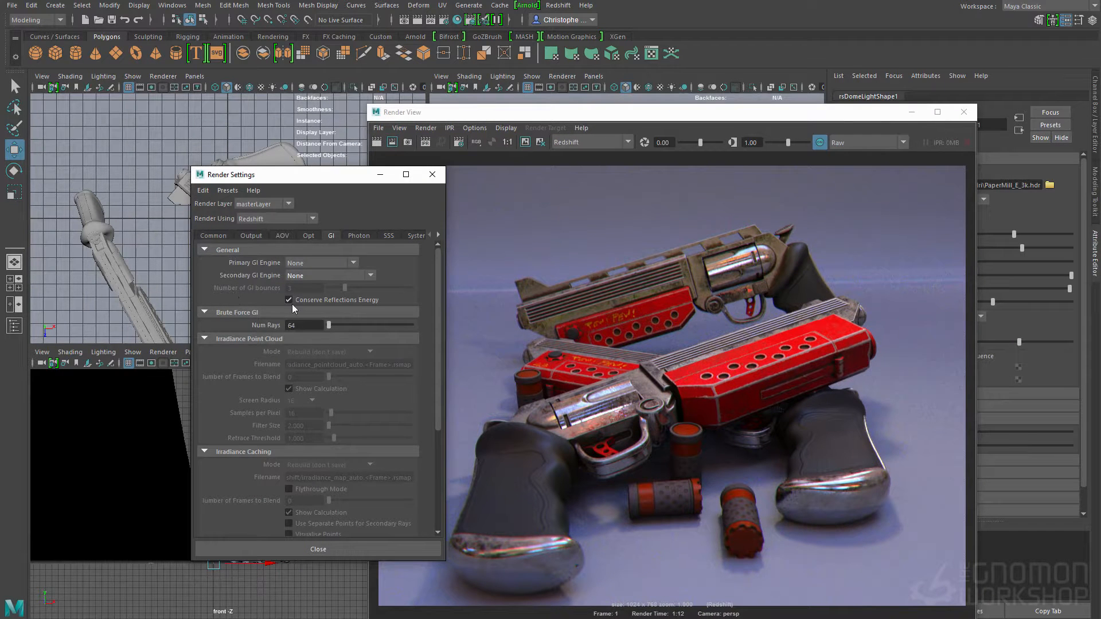
double_click(293, 325)
type("128")
left_click(311, 265)
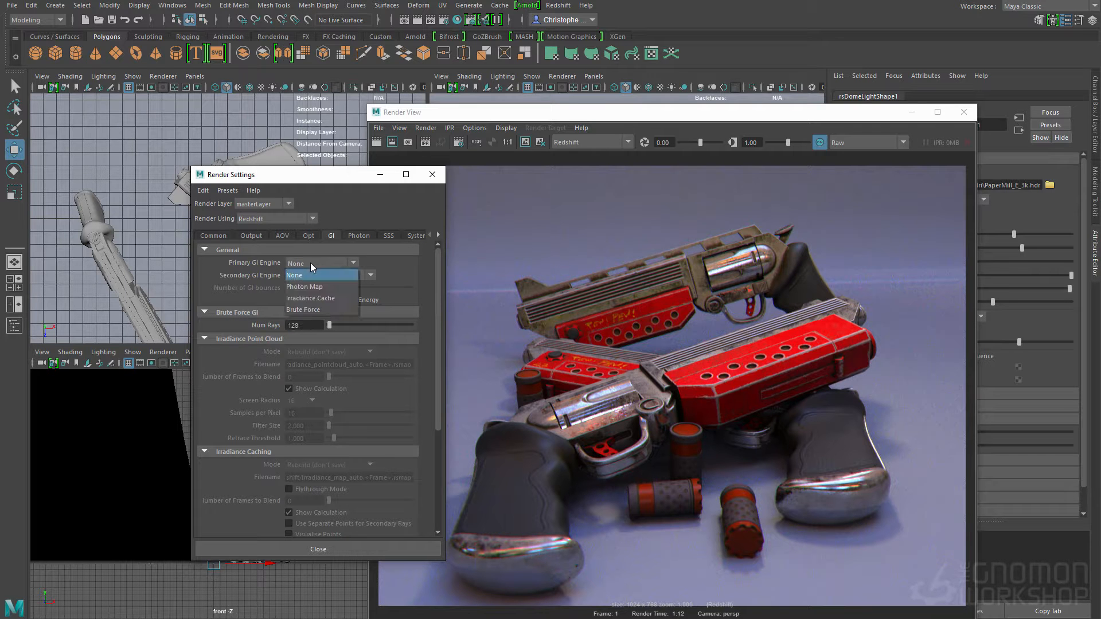
left_click(307, 286)
left_click(313, 275)
left_click(310, 320)
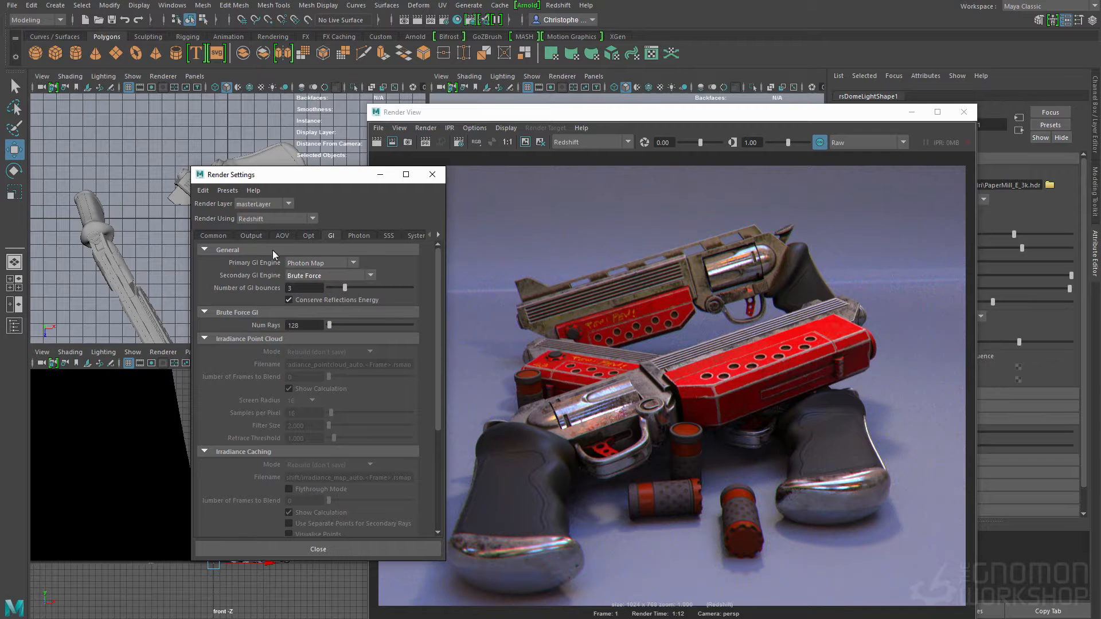
Step: Set the unified sampling max samples to 512 in the Redshift output settings and render the guns again
left_click(254, 237)
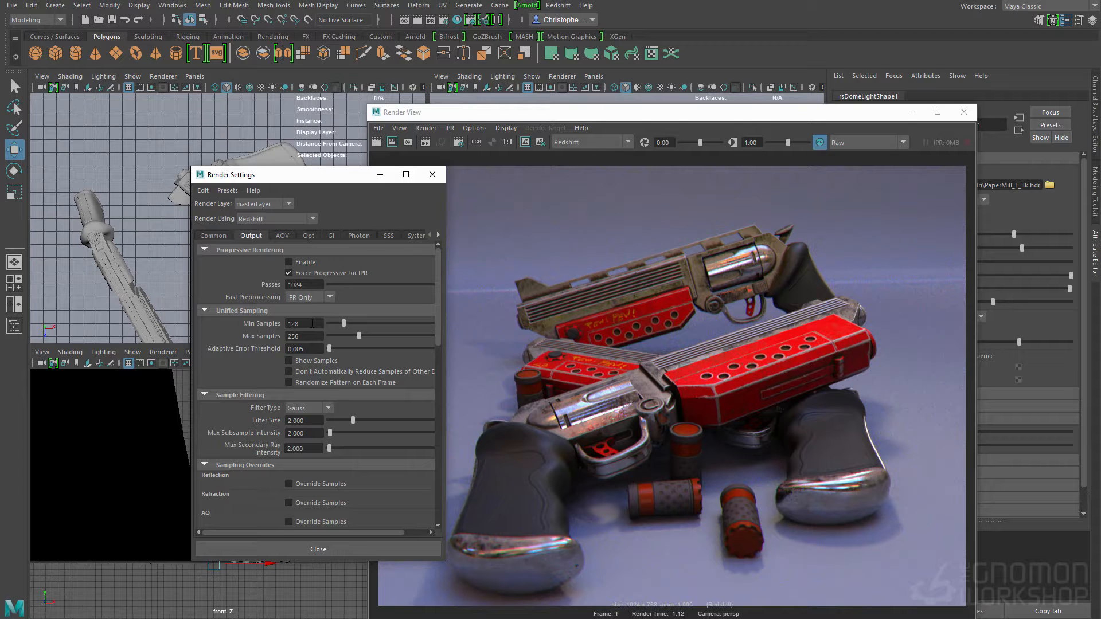
scroll(279, 305, "down", 1)
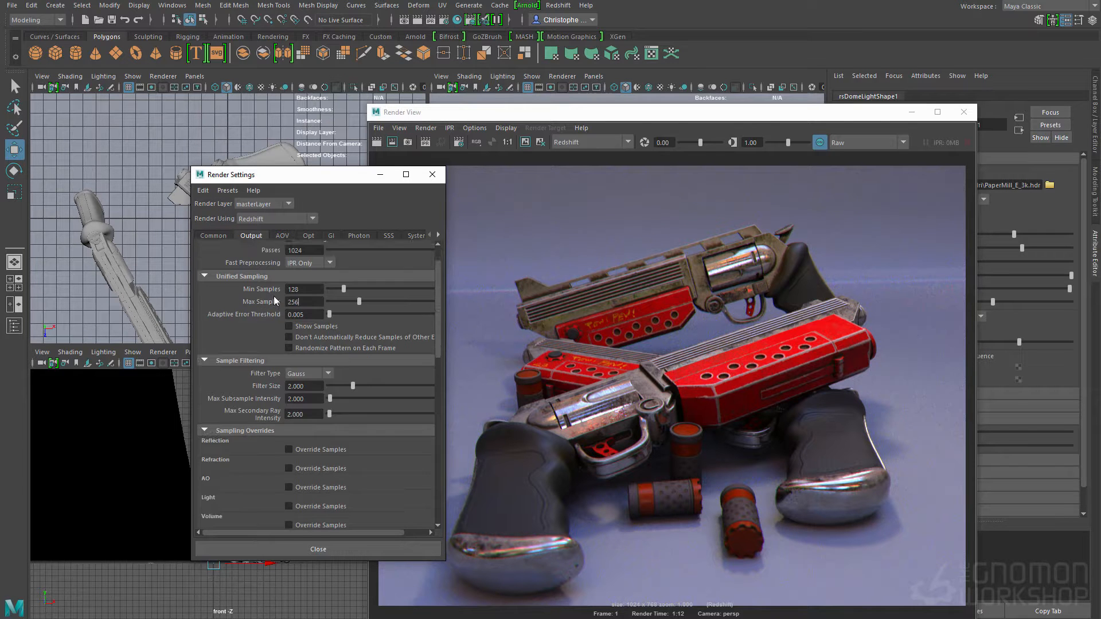
left_click(314, 290)
key("Tab")
type("5123")
key("Return")
type("512")
key("Return")
mouse_move(444, 334)
left_mouse_down()
mouse_move(445, 410)
mouse_move(445, 327)
left_mouse_up()
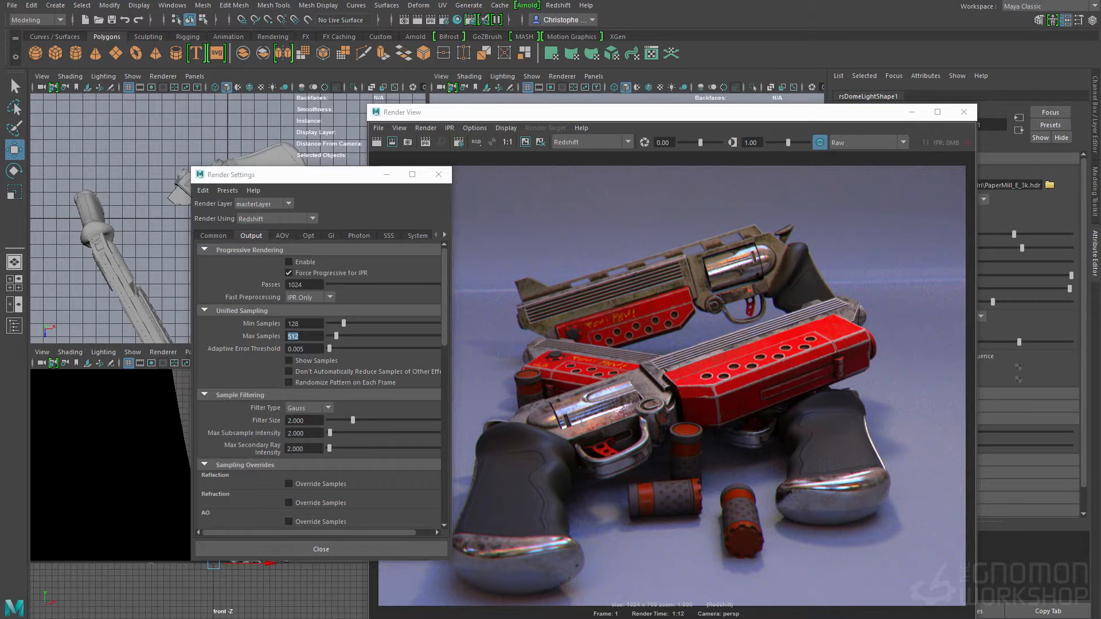
left_click(385, 141)
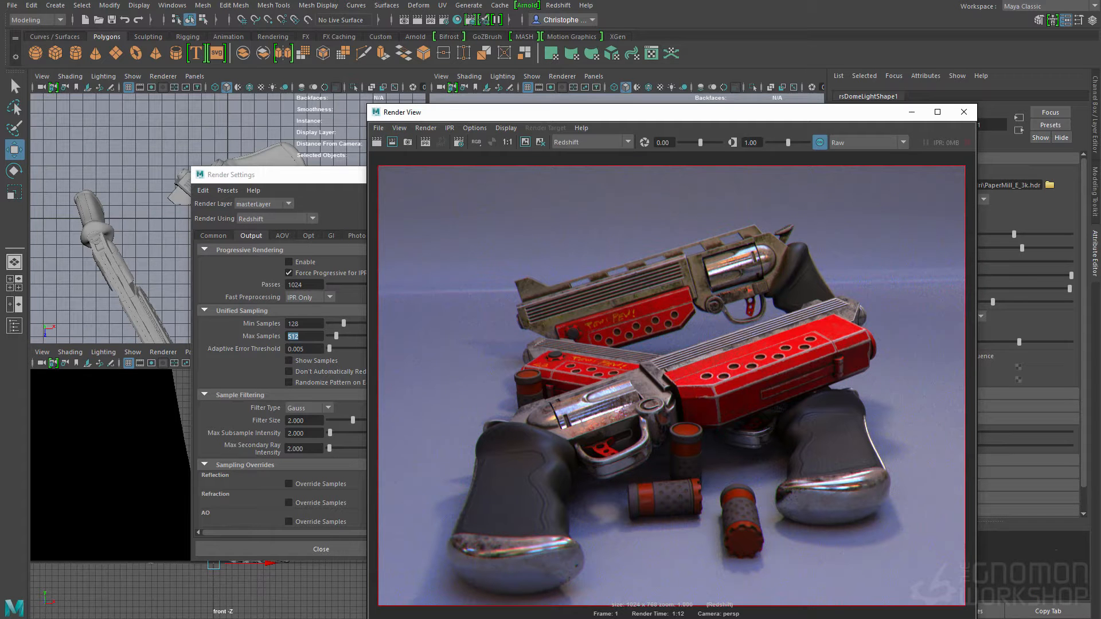